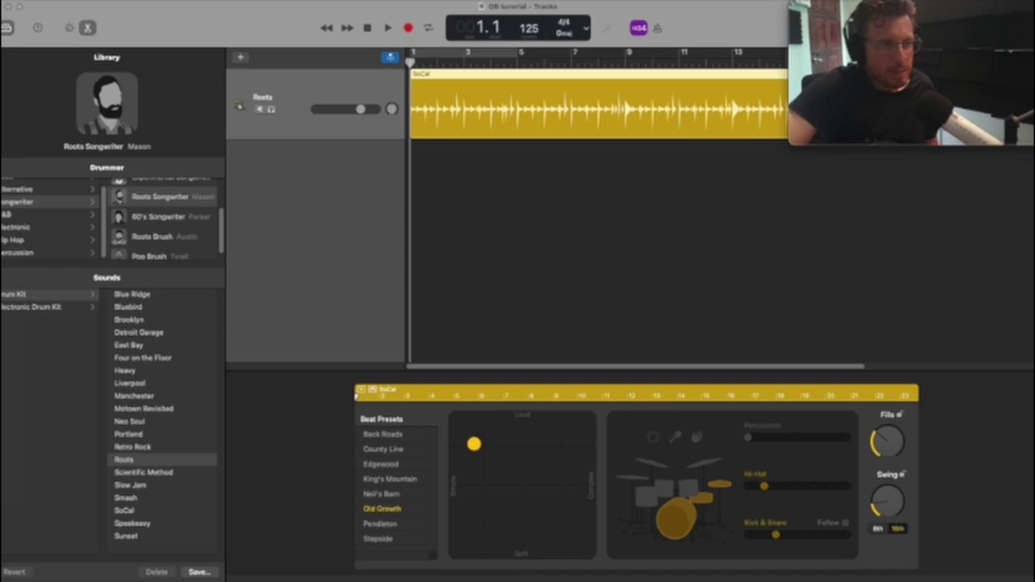
Step: Show the Smart Controls and create a microphone audio track on Input 1 with instrument monitoring enabled
key(b)
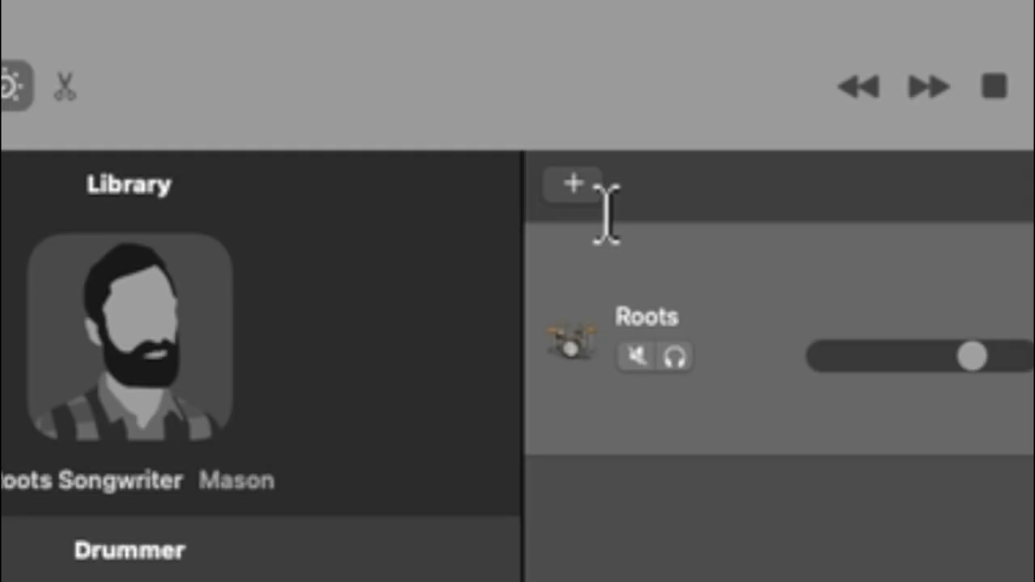
click(572, 184)
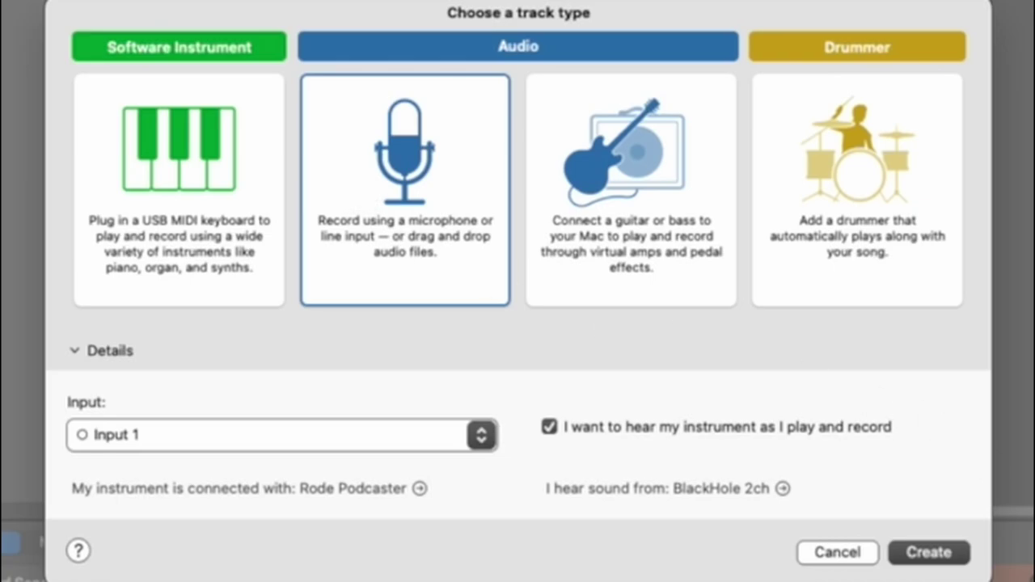
click(938, 554)
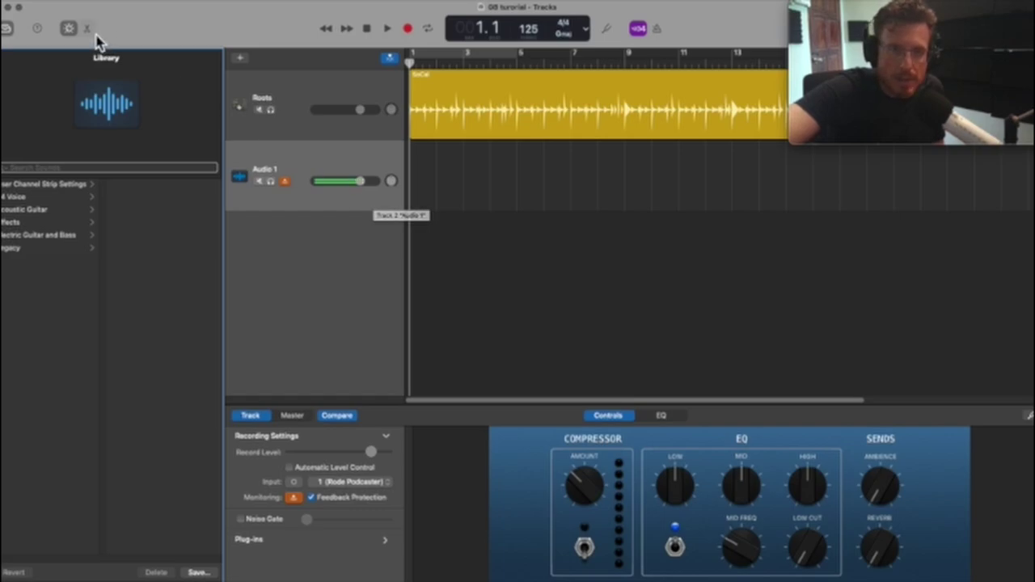
Step: Check the output and input devices in the Audio/MIDI settings and close the settings window
click(50, 3)
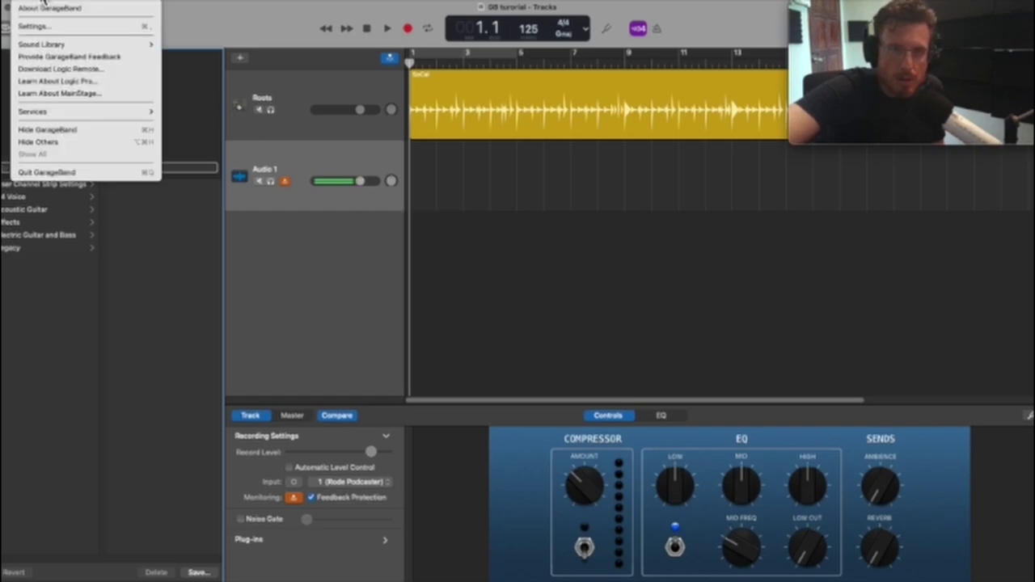
click(47, 28)
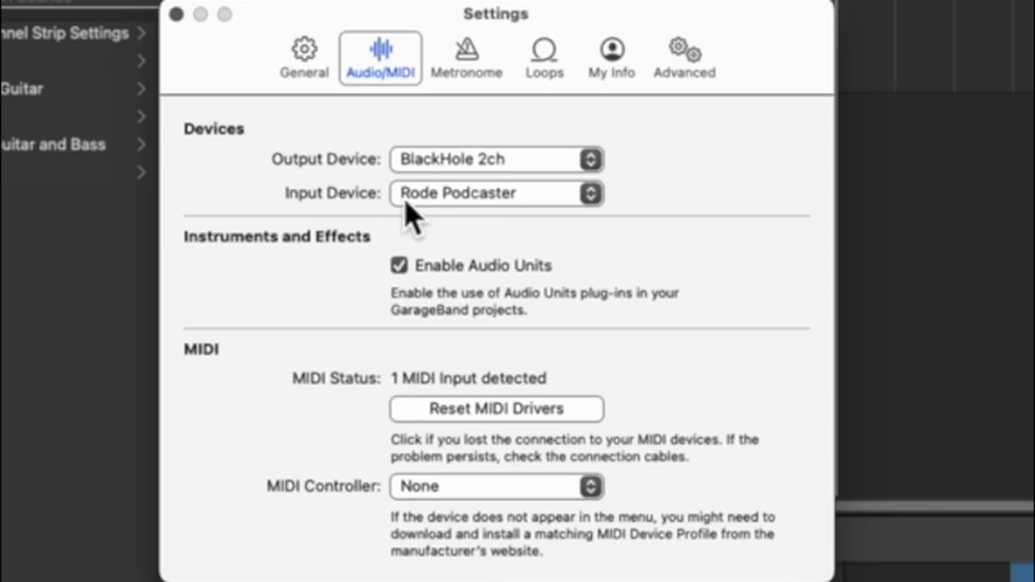
click(176, 15)
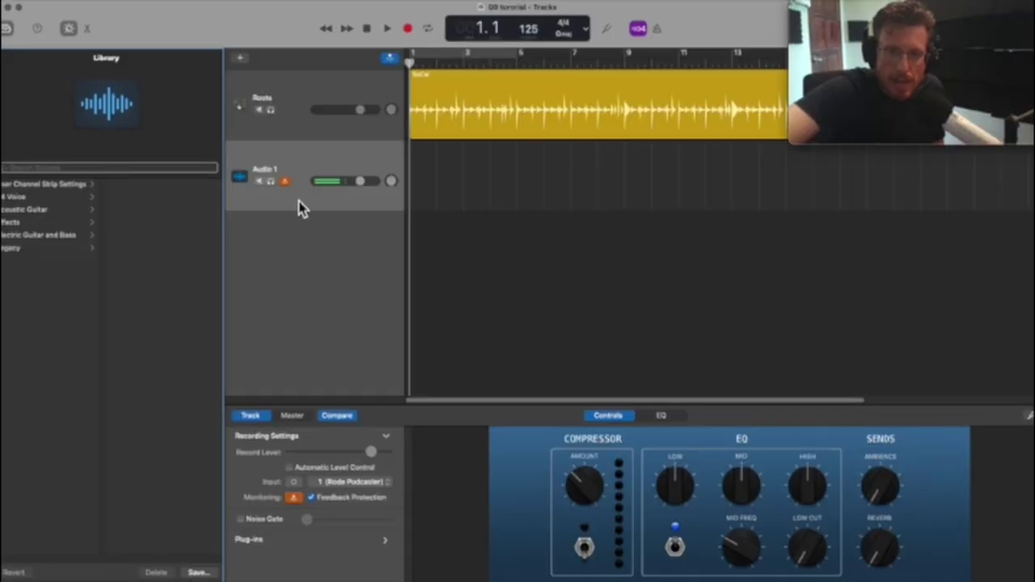
Step: Rename the new audio track as "acoustic verse"
double_click(279, 173)
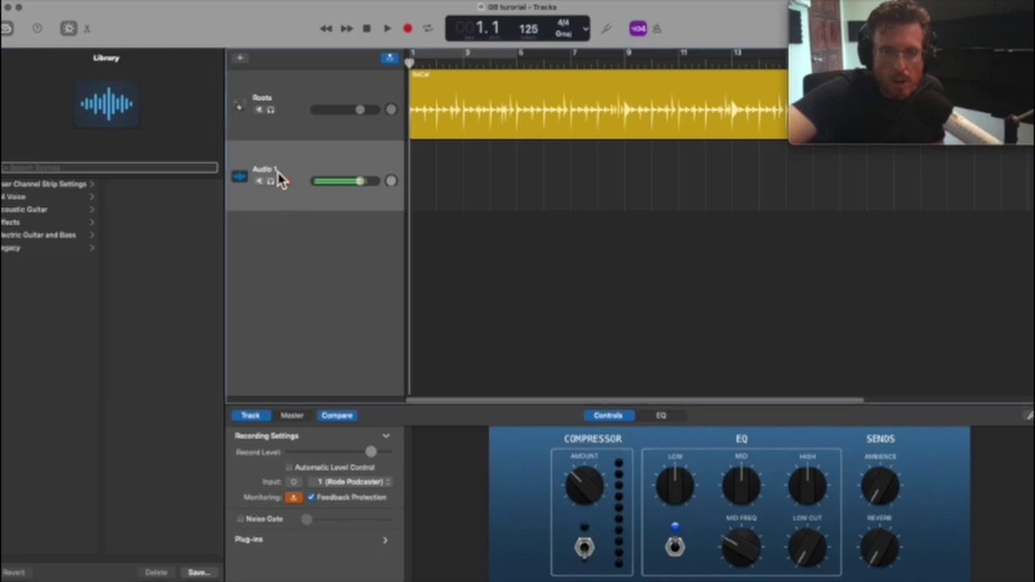
key(BackSpace)
text(Vocals)
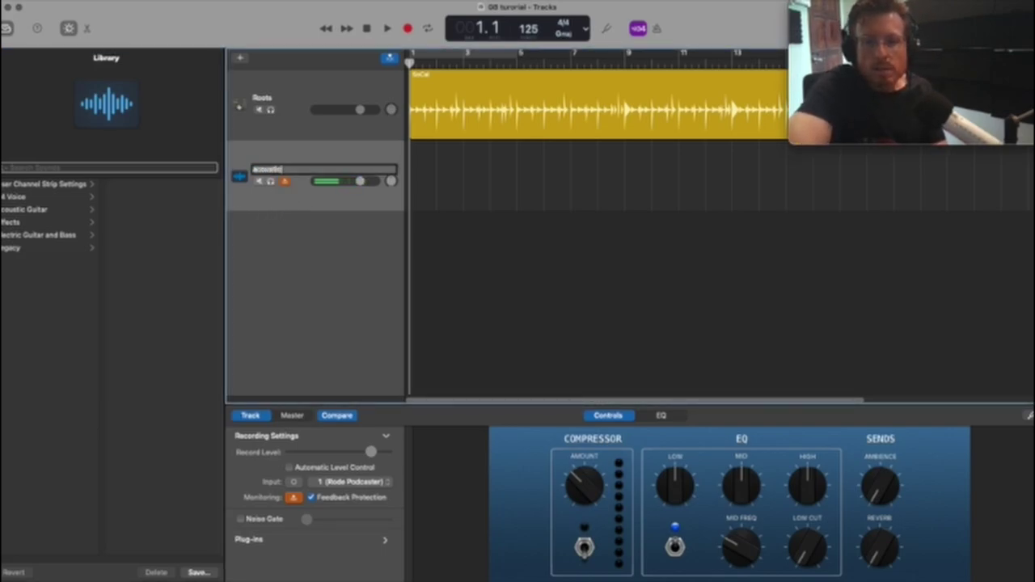
text( ge)
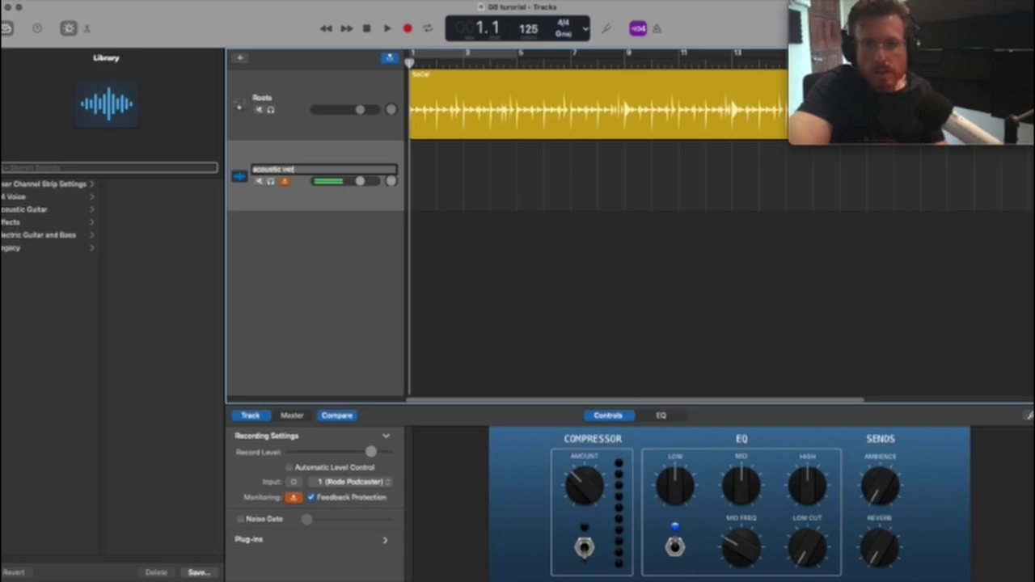
text(rse)
key(Return)
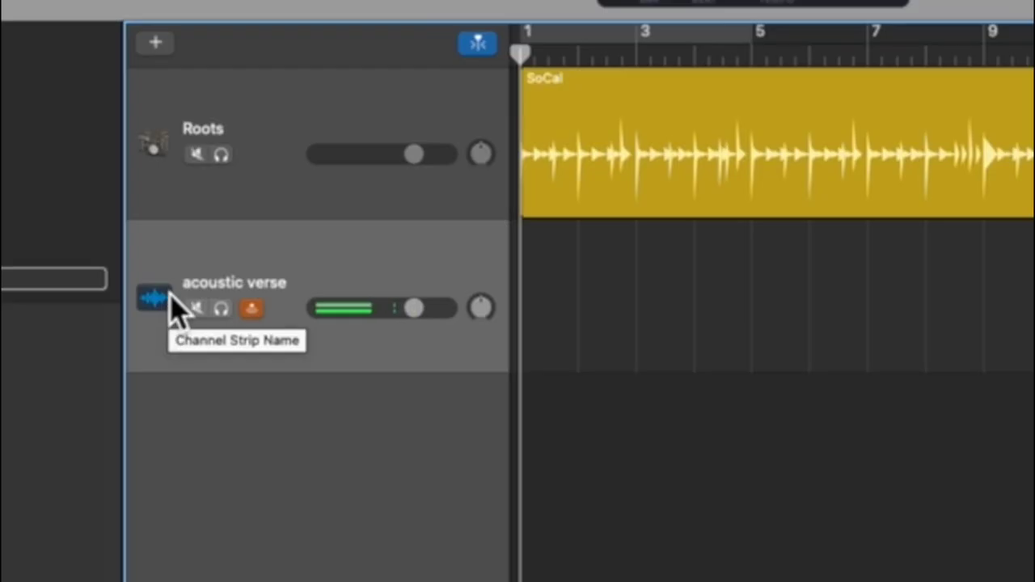
Step: Give the acoustic verse track an acoustic guitar icon and apply the Natural Stereo sound from the Acoustic Guitar library category
click(168, 298)
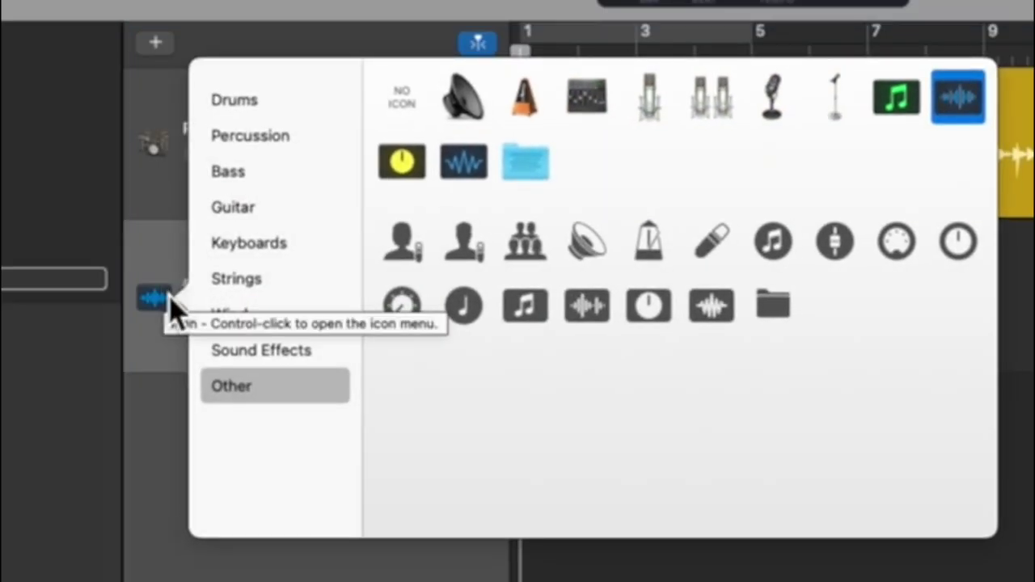
click(241, 209)
click(409, 103)
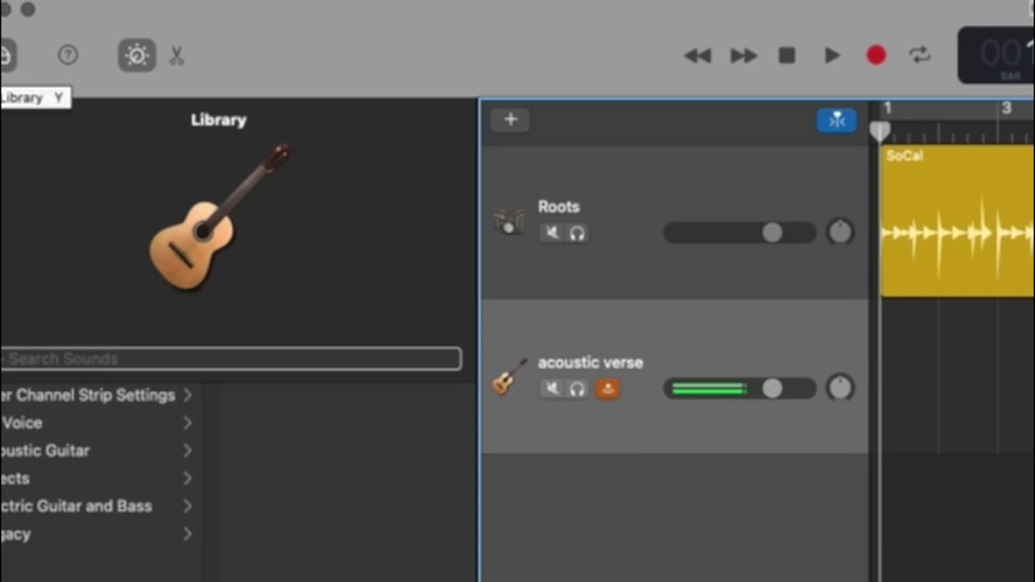
click(84, 455)
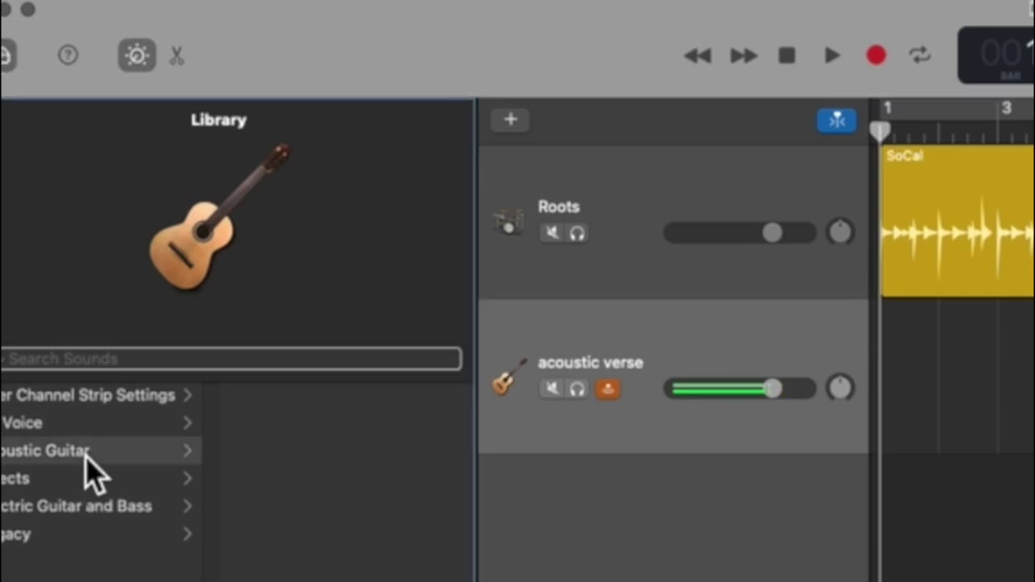
click(281, 461)
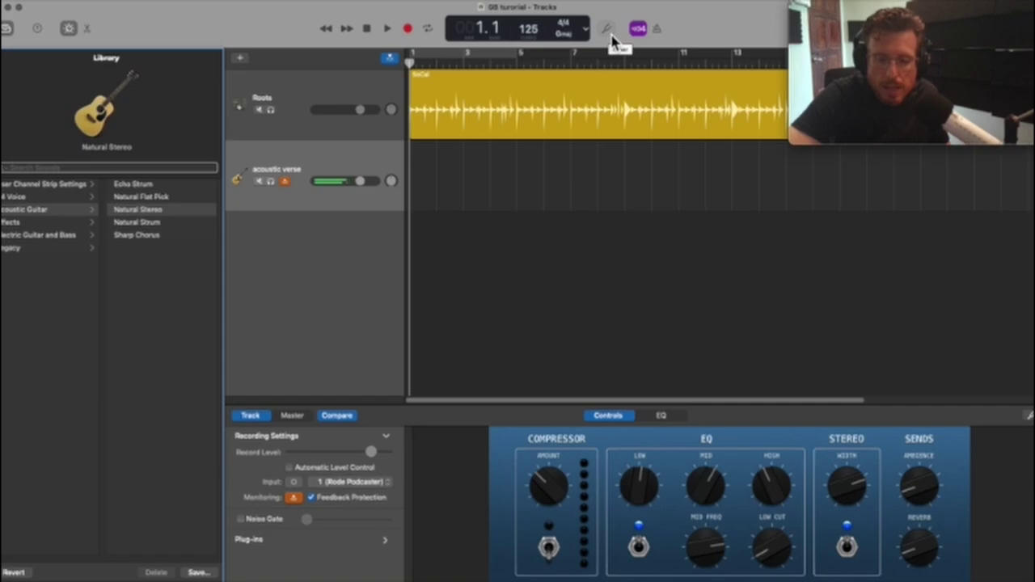
Step: View the Tuner for the guitar input, close it, and raise the acoustic verse track's stereo Width to maximum
click(607, 30)
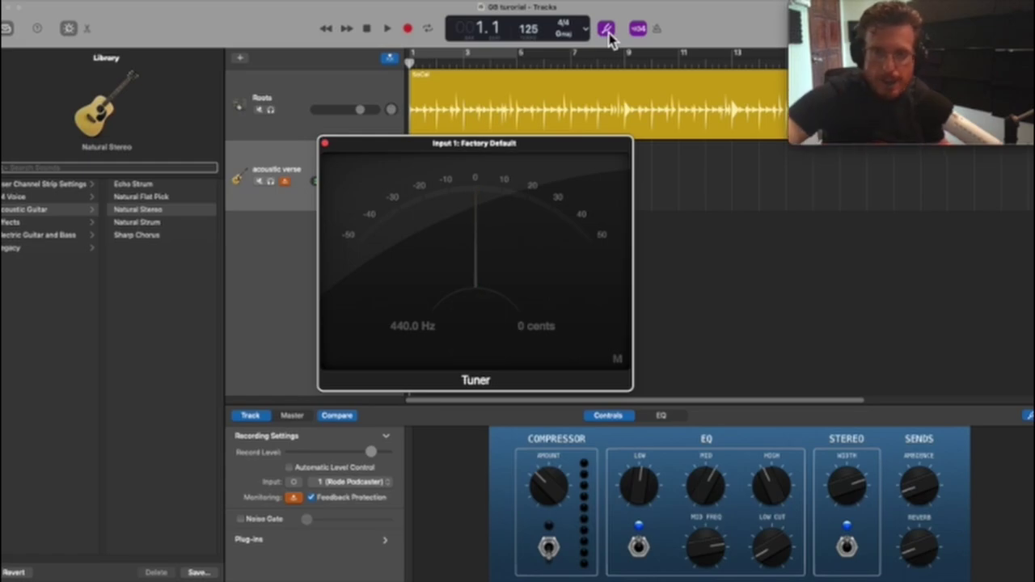
click(325, 144)
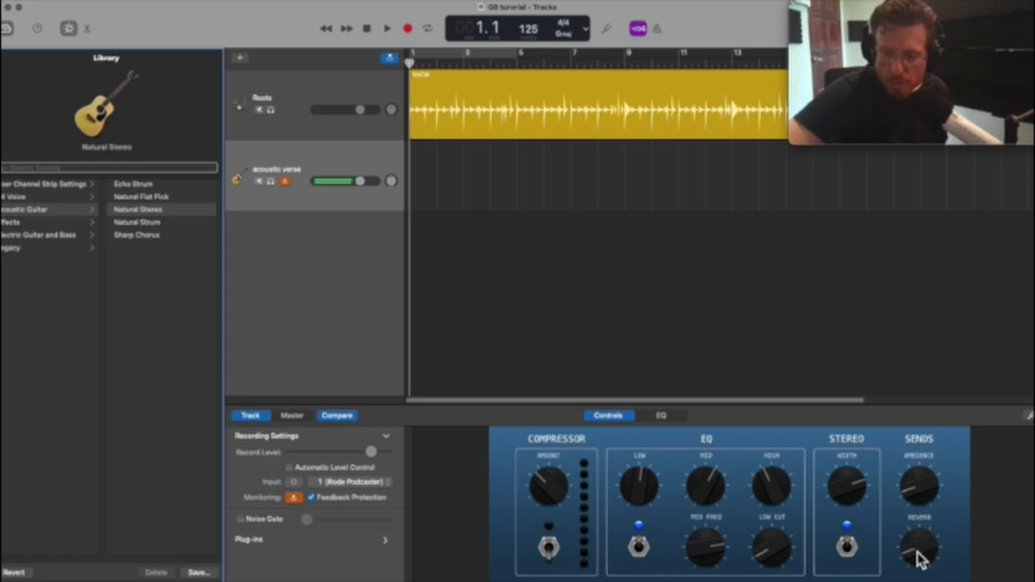
click(849, 501)
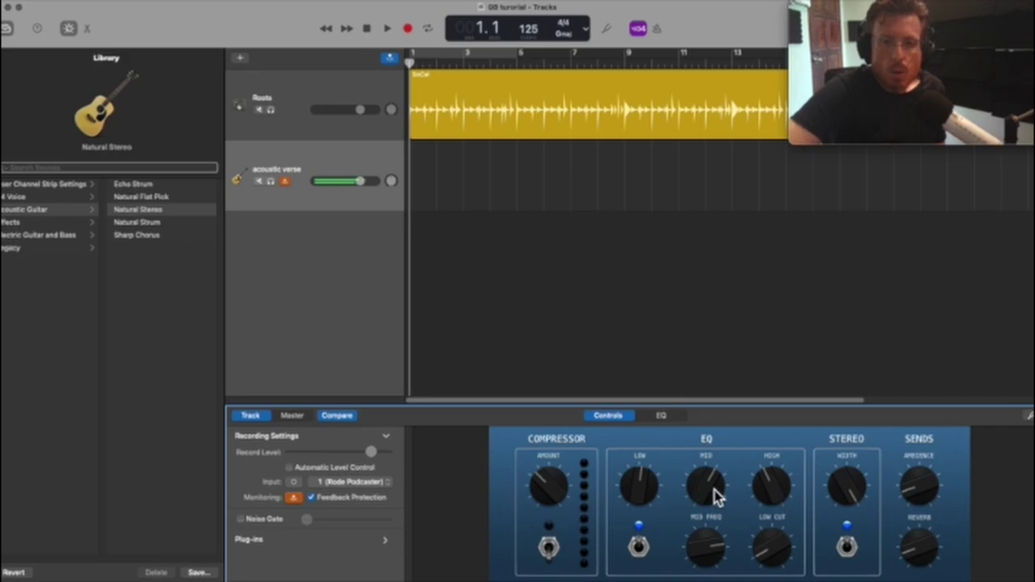
Step: Play the drum track from the start to about bar 13, stop, and return the playhead to the beginning
click(389, 38)
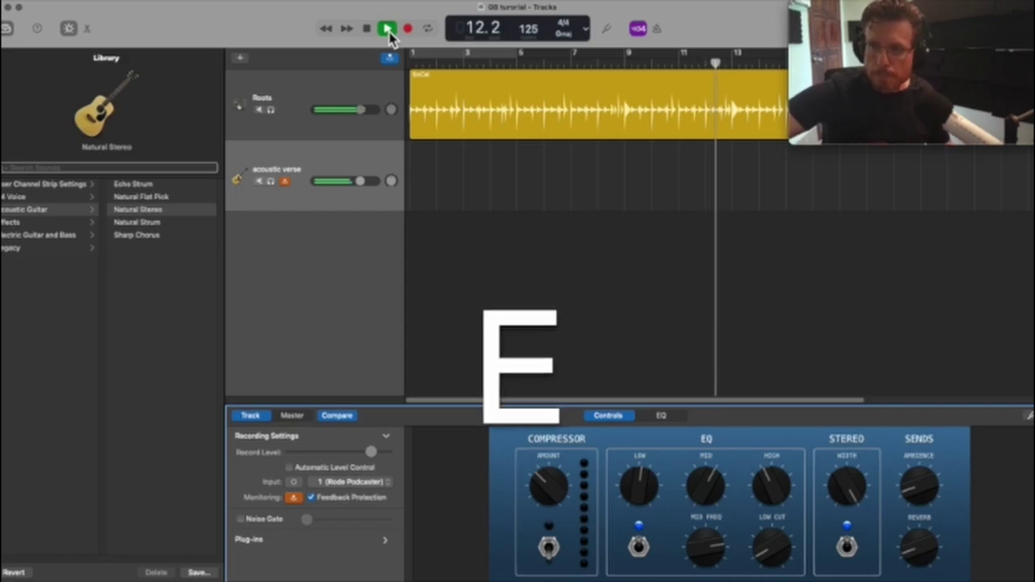
click(388, 29)
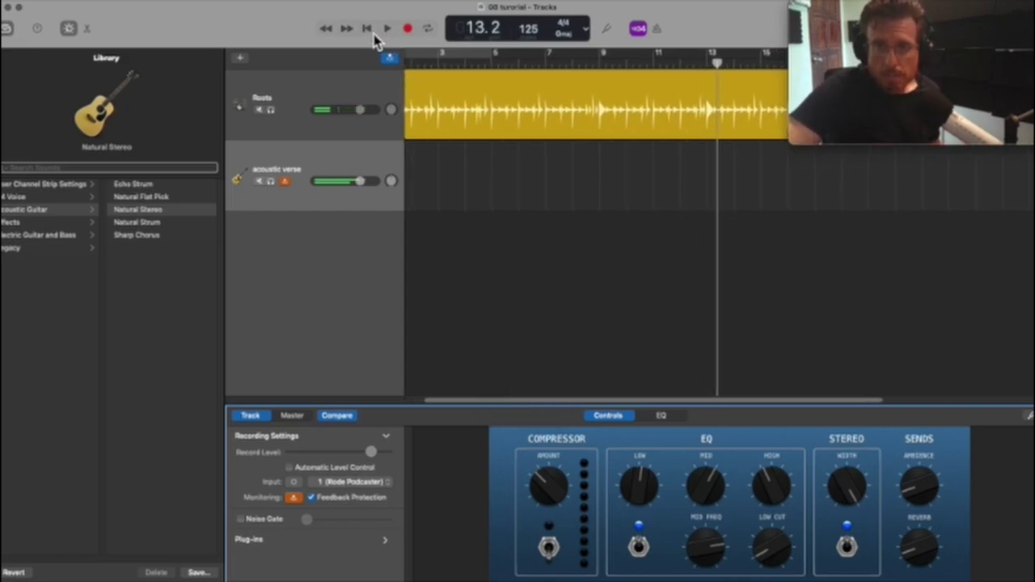
click(370, 32)
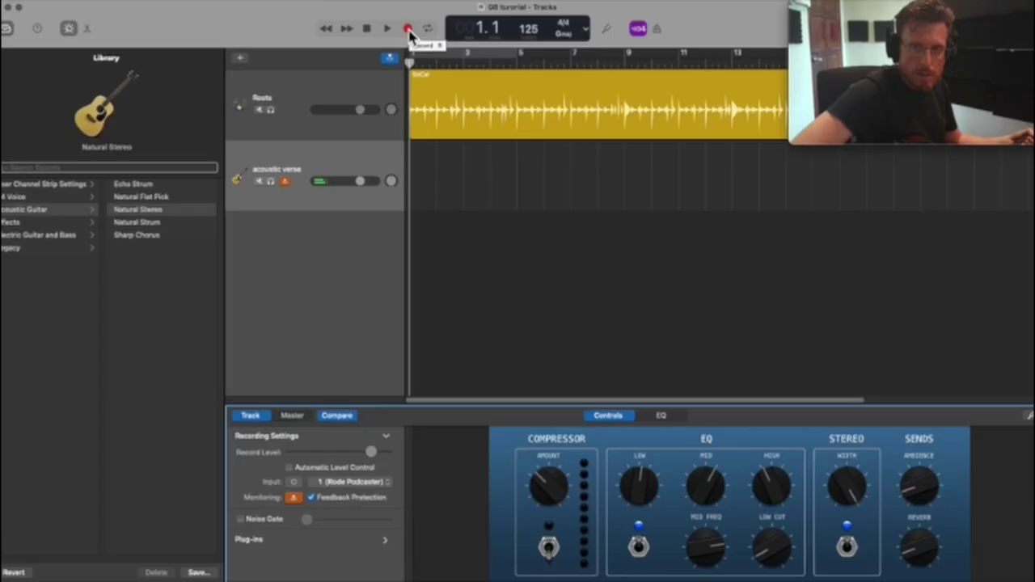
Step: Record a guitar take on the acoustic verse track from bar 1 to about bar 10, and turn off its input monitoring
click(720, 194)
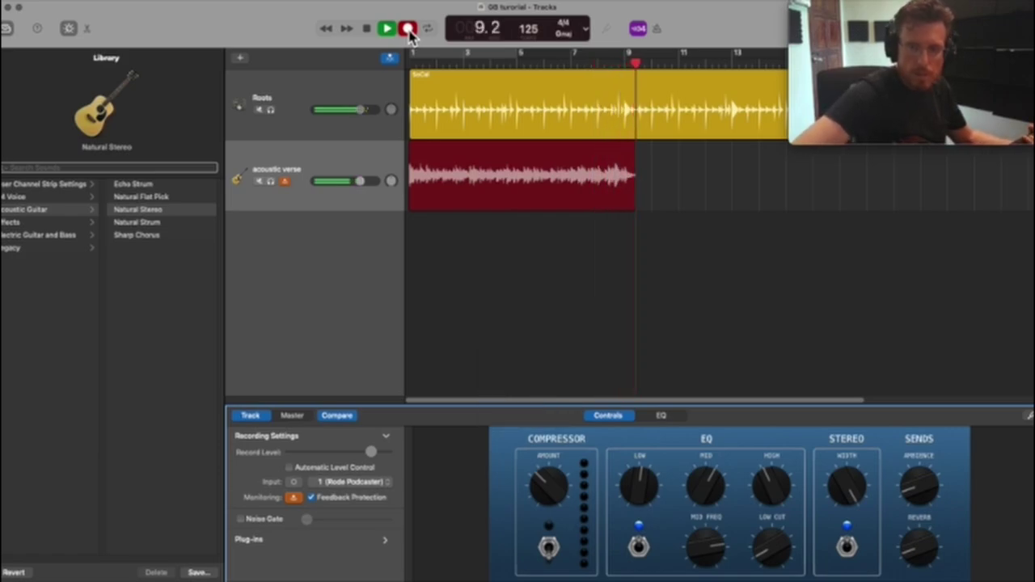
click(409, 30)
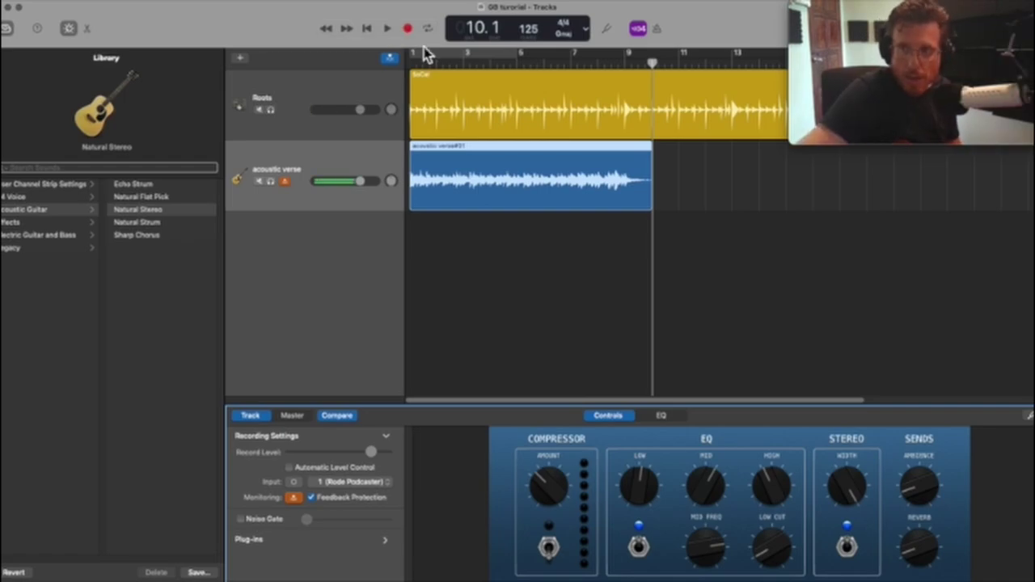
click(285, 183)
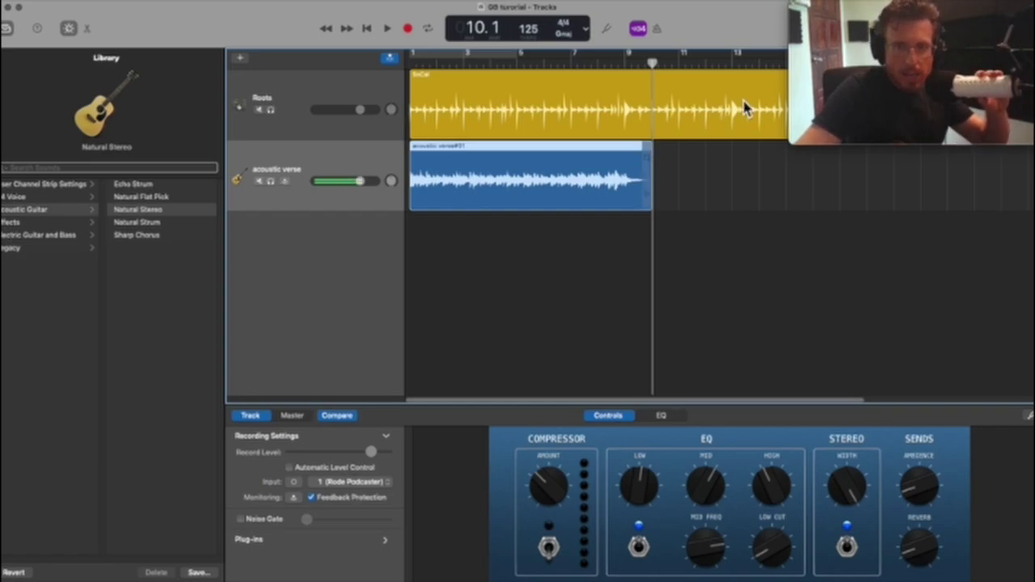
Step: While playing the project from the start, move the Roots drummer's beat puck slightly towards Loud and Complex
click(368, 30)
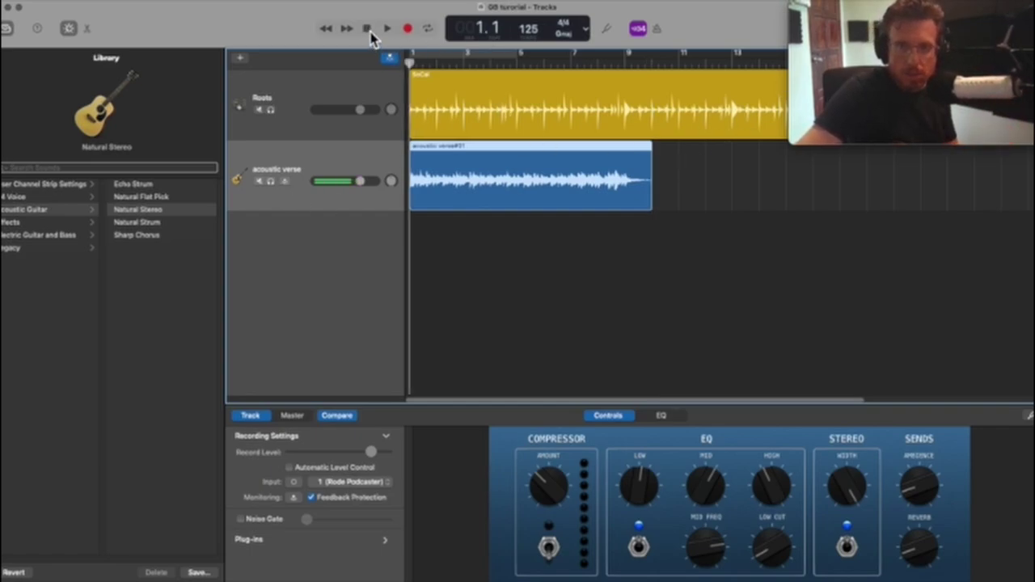
key(space)
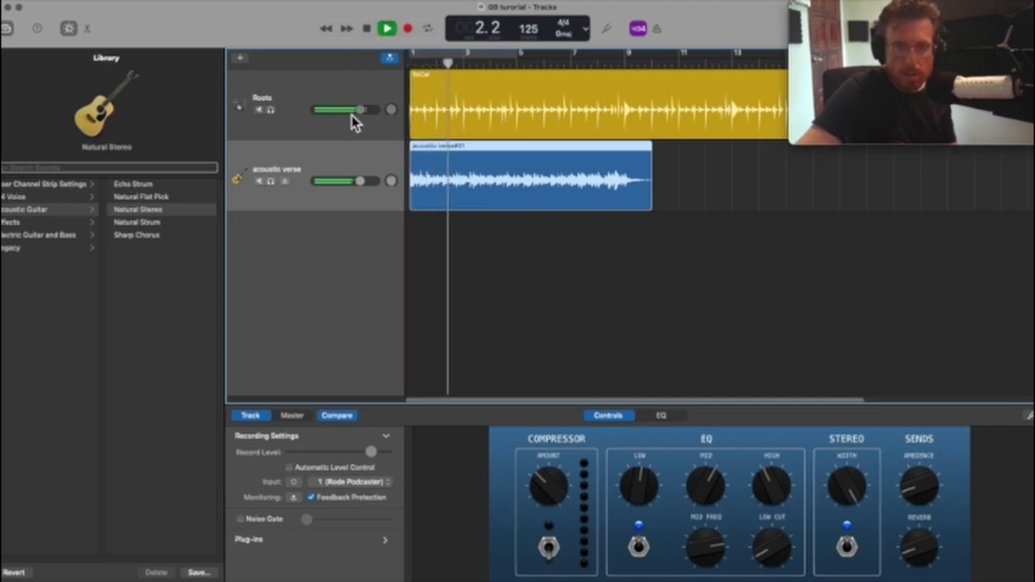
click(332, 97)
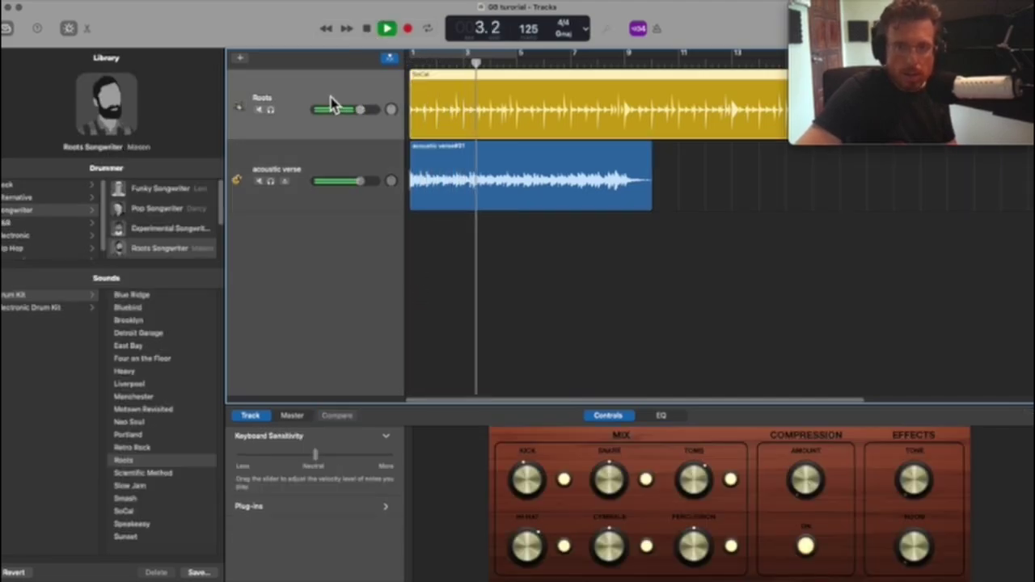
click(87, 28)
drag(475, 446, 501, 441)
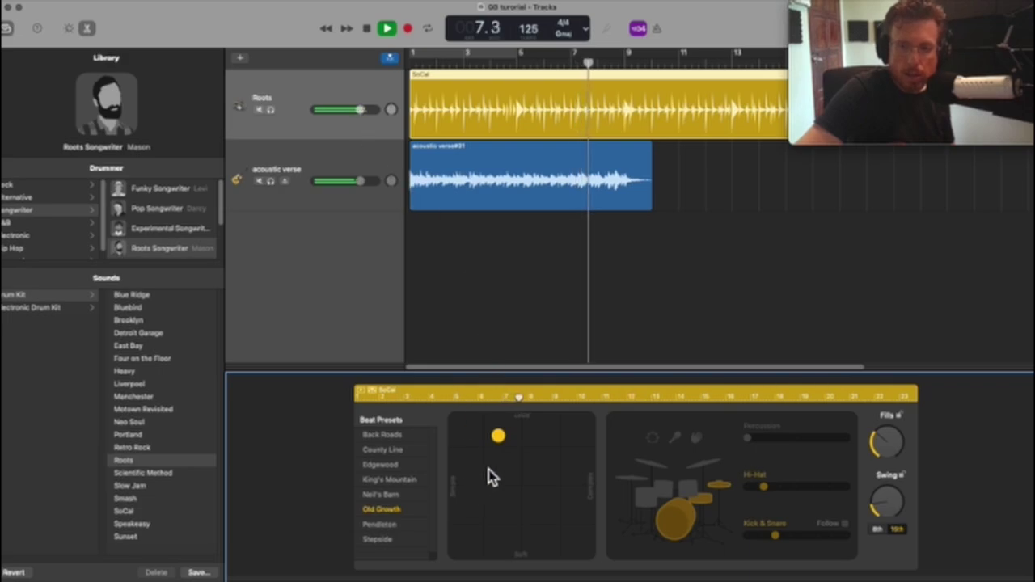
drag(501, 436, 497, 437)
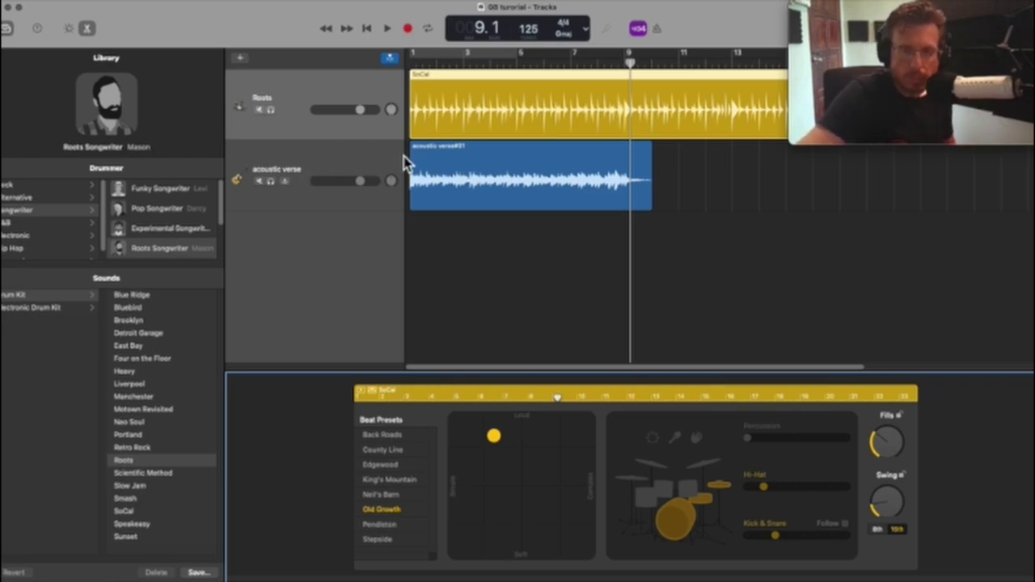
Step: Return to the start and play the first bar to hear the adjusted drums with the guitar
click(367, 29)
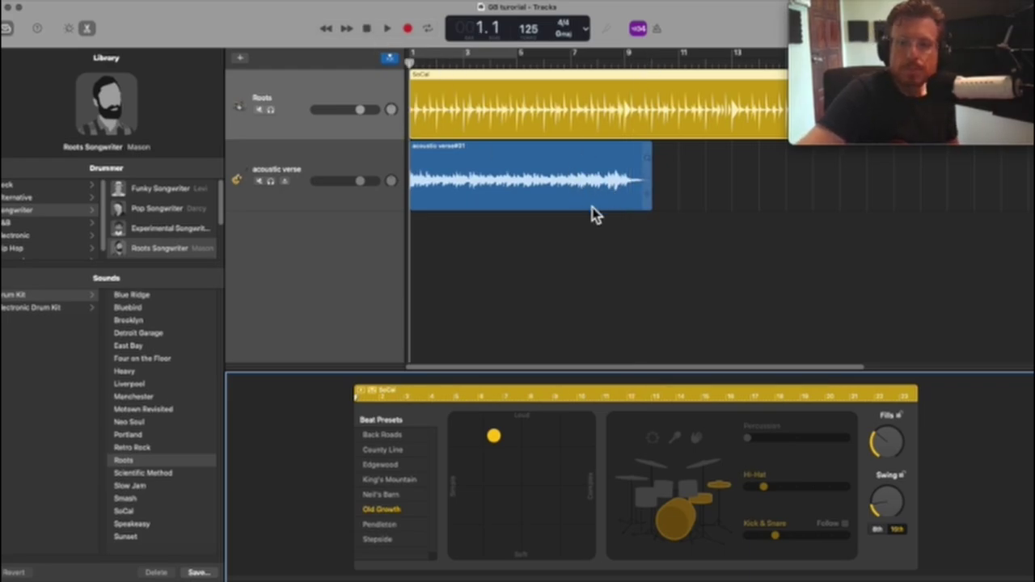
key(space)
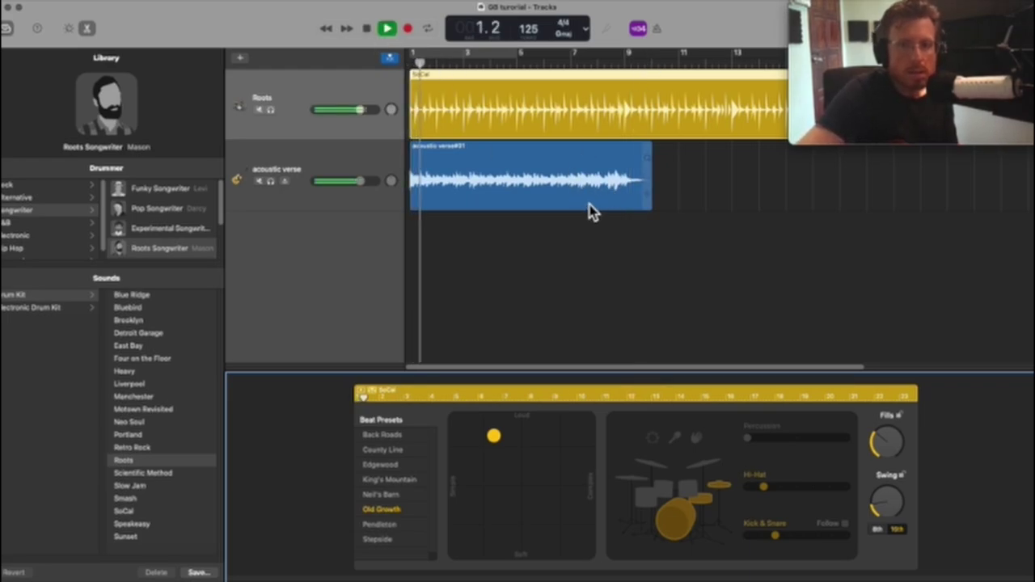
key(space)
Step: Rename the Roots drummer track as "drums" and select the acoustic verse track
click(338, 92)
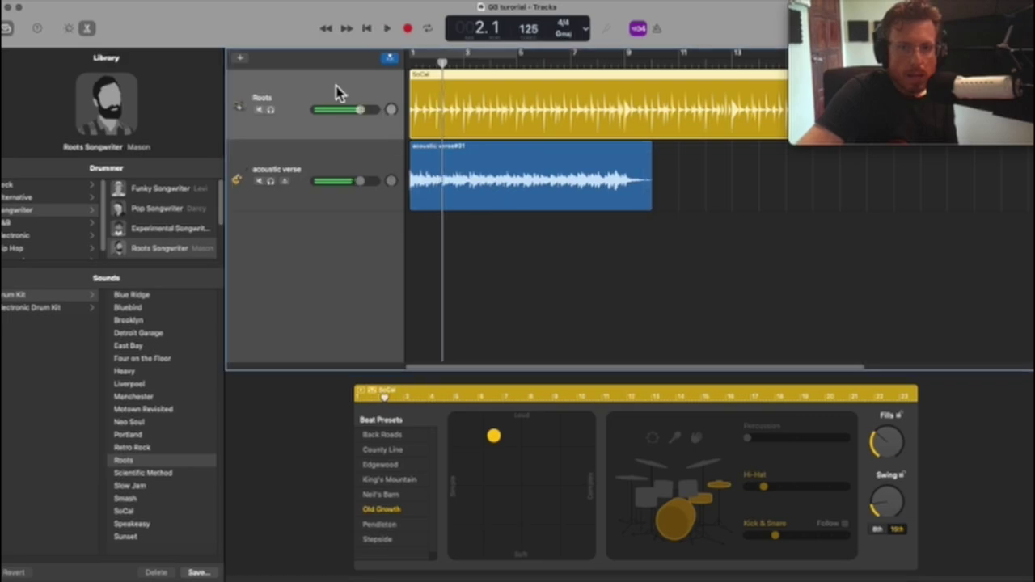
click(325, 145)
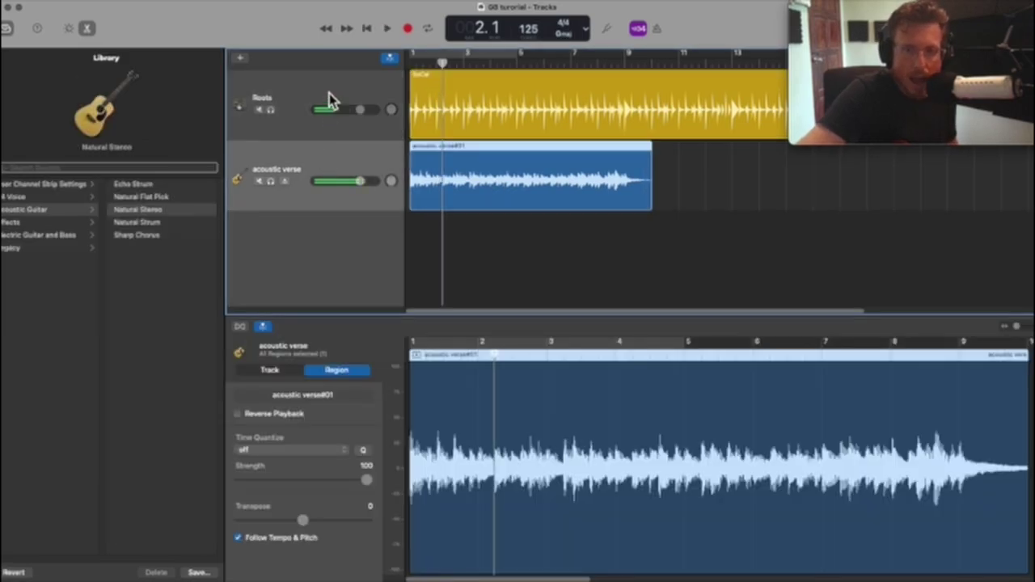
click(328, 98)
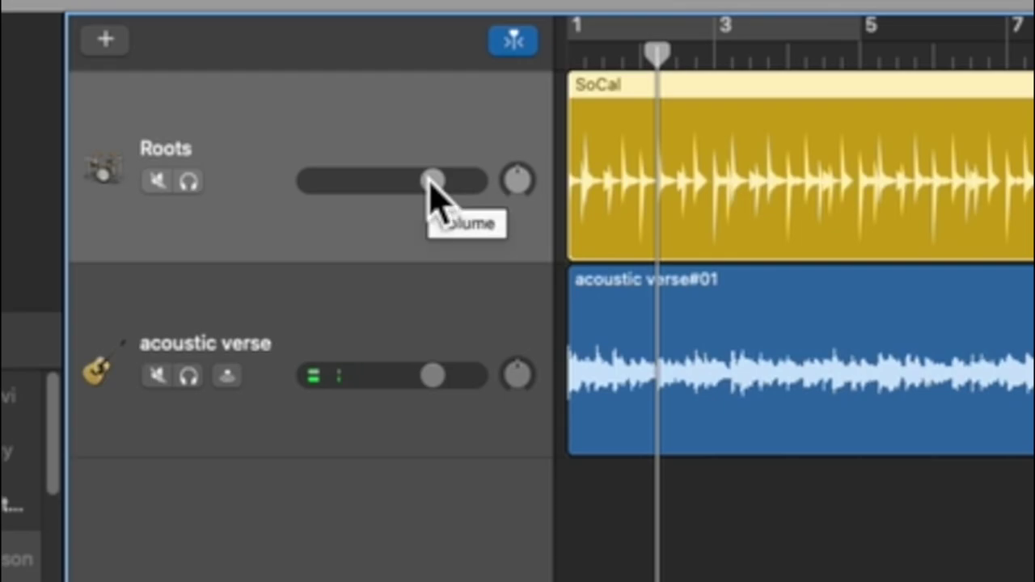
double_click(194, 158)
text(drums)
key(Return)
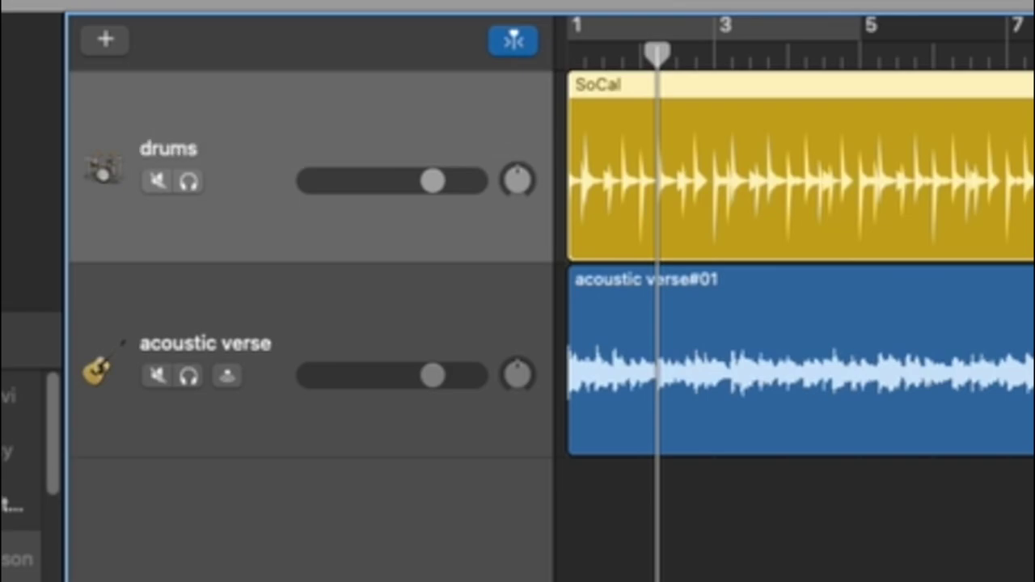
click(328, 300)
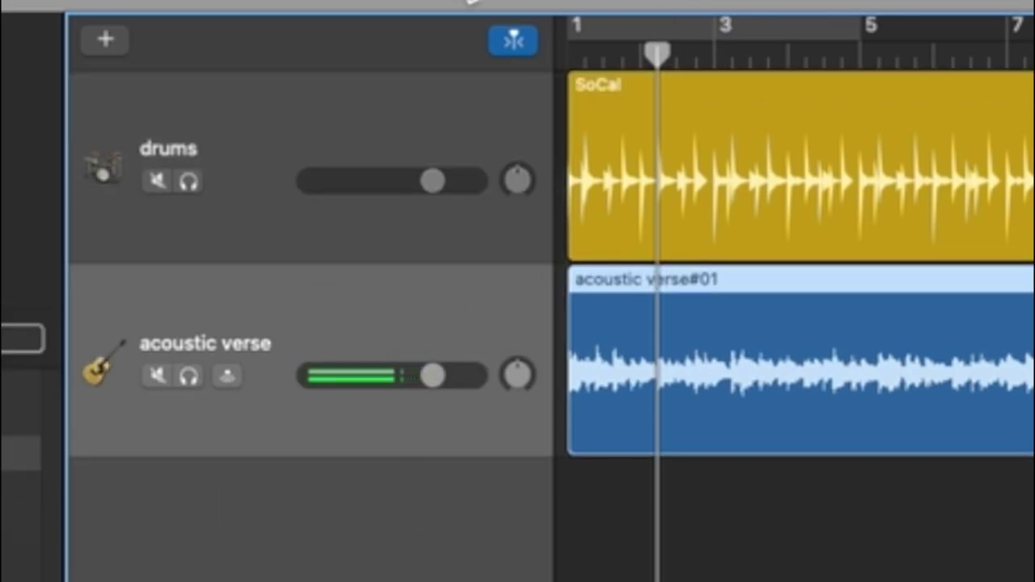
Step: Return the playhead to the start of the project and raise the drums track's volume
key(Return)
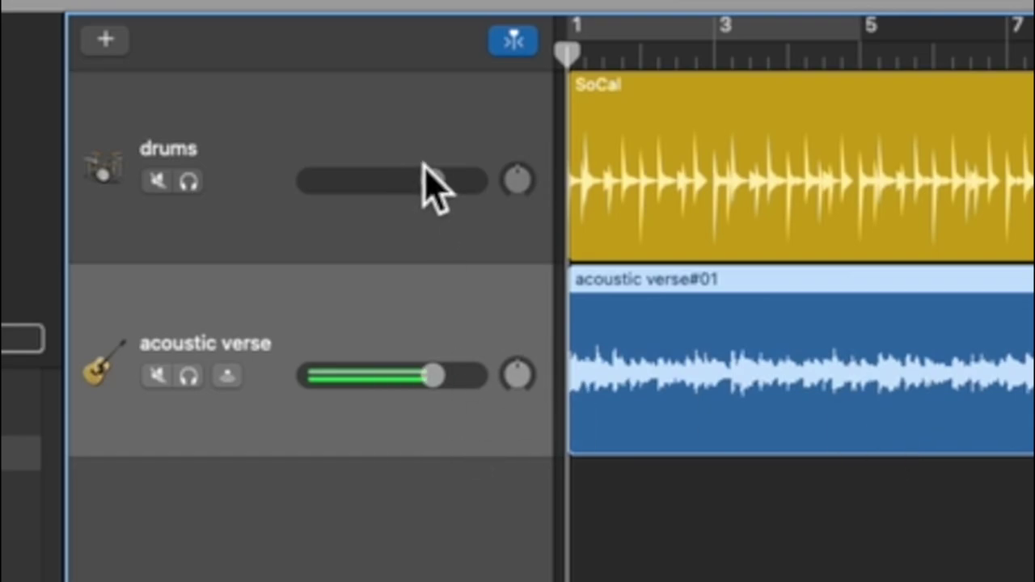
drag(435, 188, 485, 173)
click(481, 183)
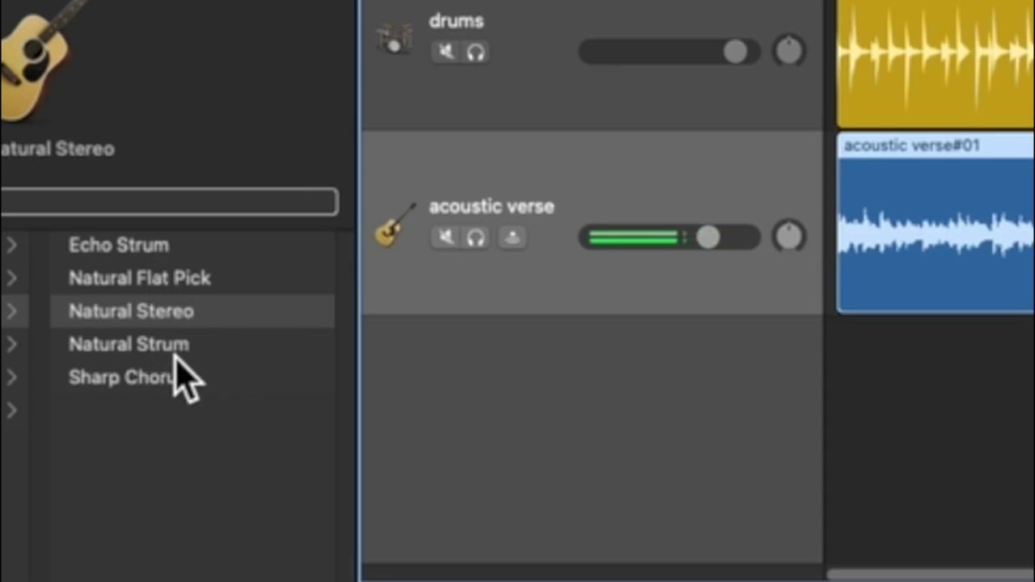
Step: Audition the Natural Strum, Echo Strum, Natural Flat Pick and Sharp Chorus sounds on the acoustic verse track, ending back on Natural Stereo
click(170, 347)
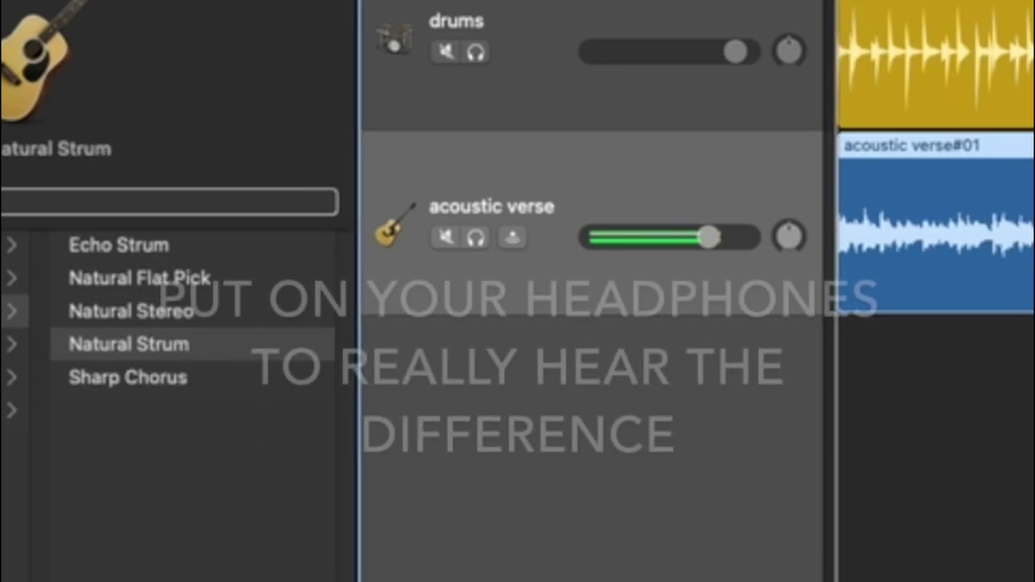
click(162, 315)
click(141, 246)
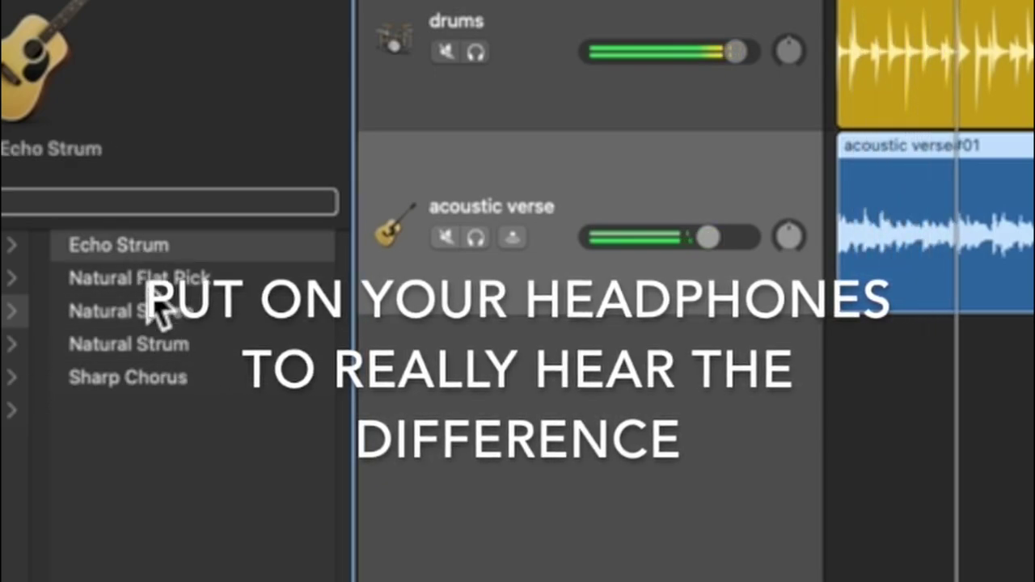
click(144, 282)
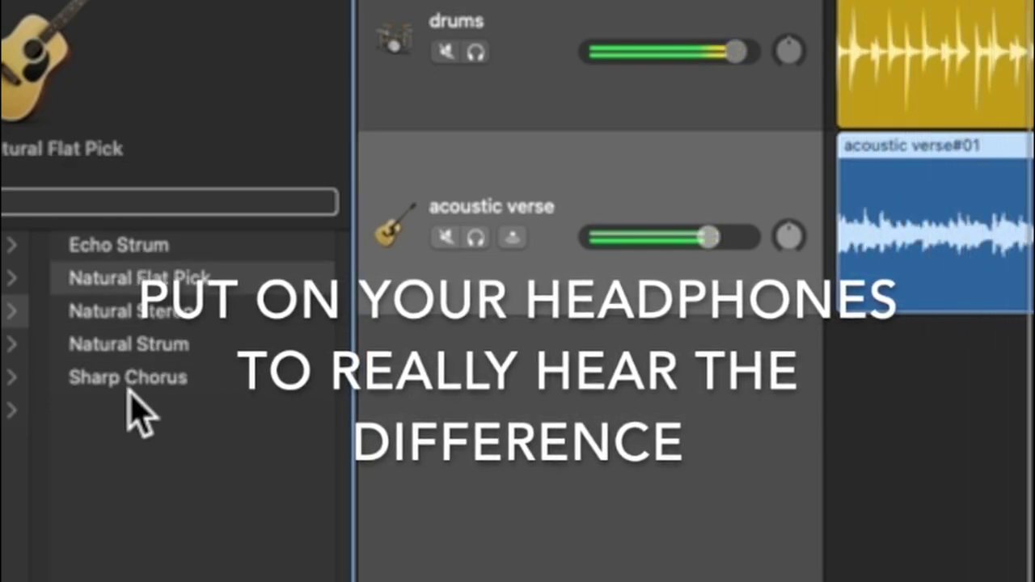
click(128, 383)
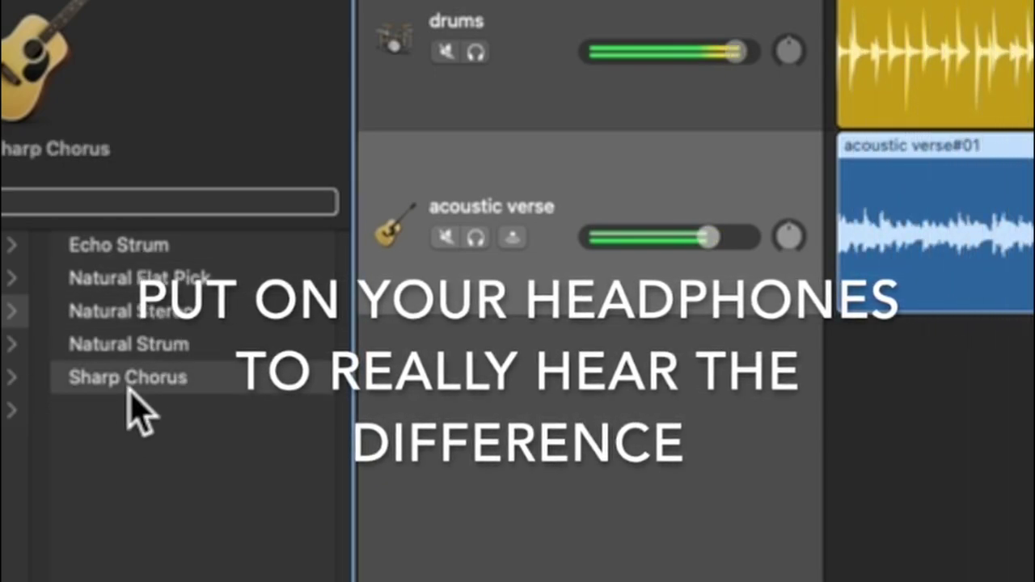
click(134, 320)
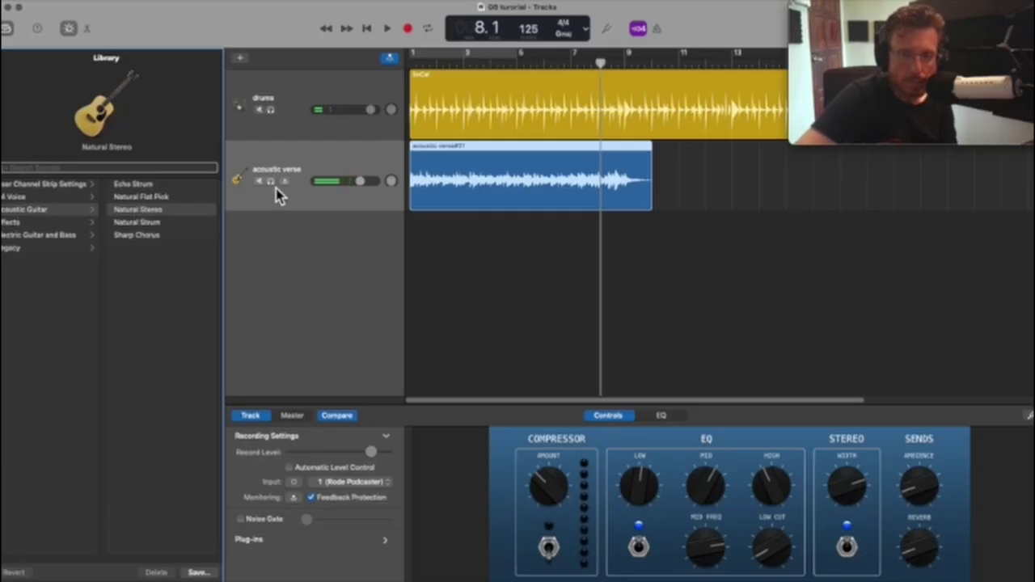
Step: Trim the end of the acoustic verse region back to bar 9 and play the project from the start to check it
click(365, 31)
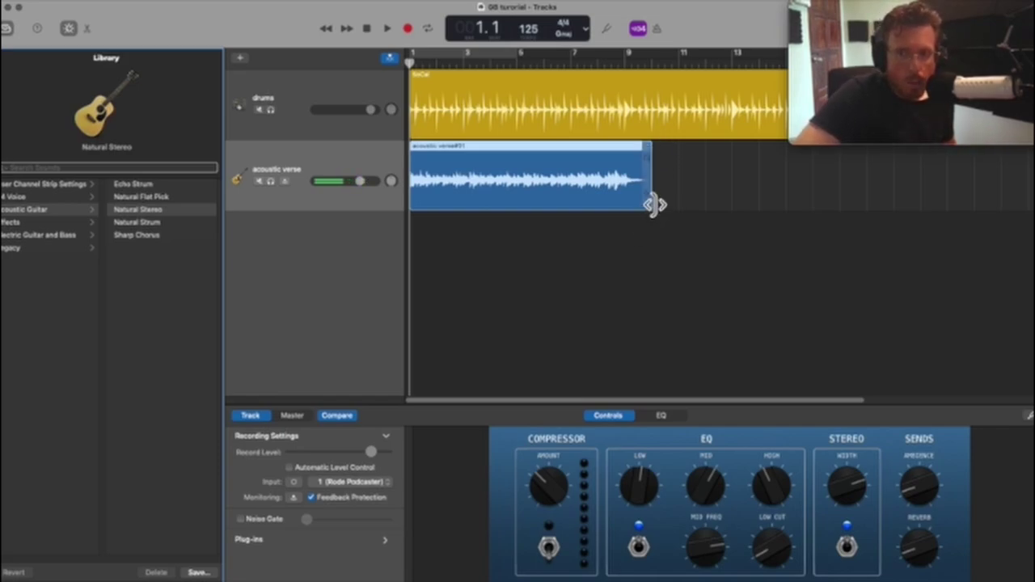
drag(655, 204, 629, 203)
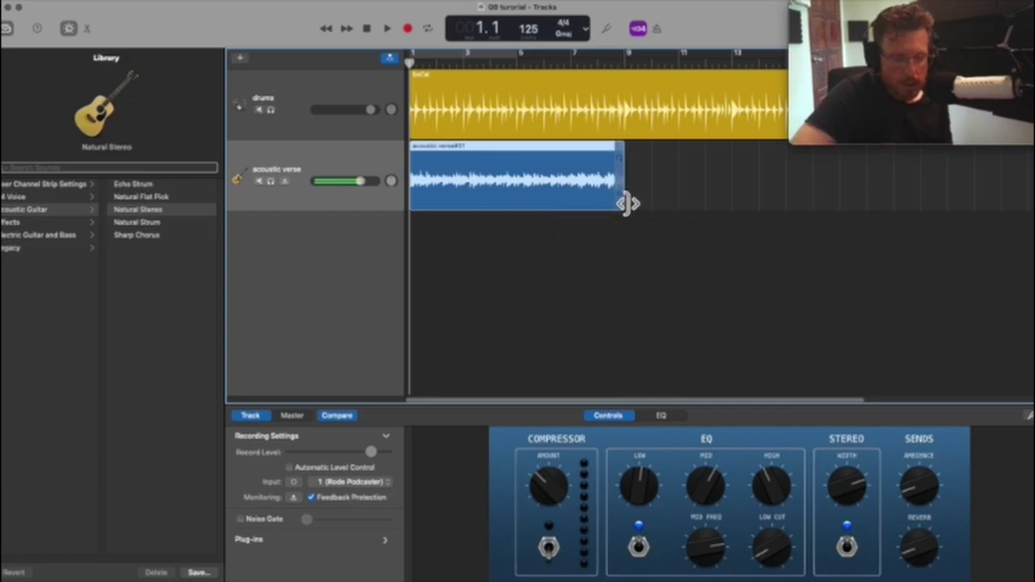
key(space)
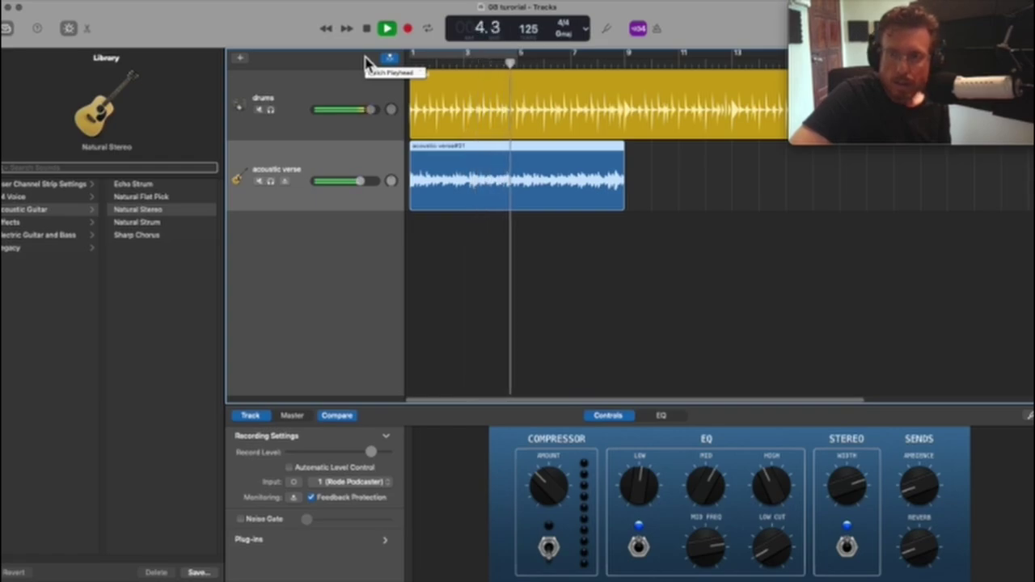
key(space)
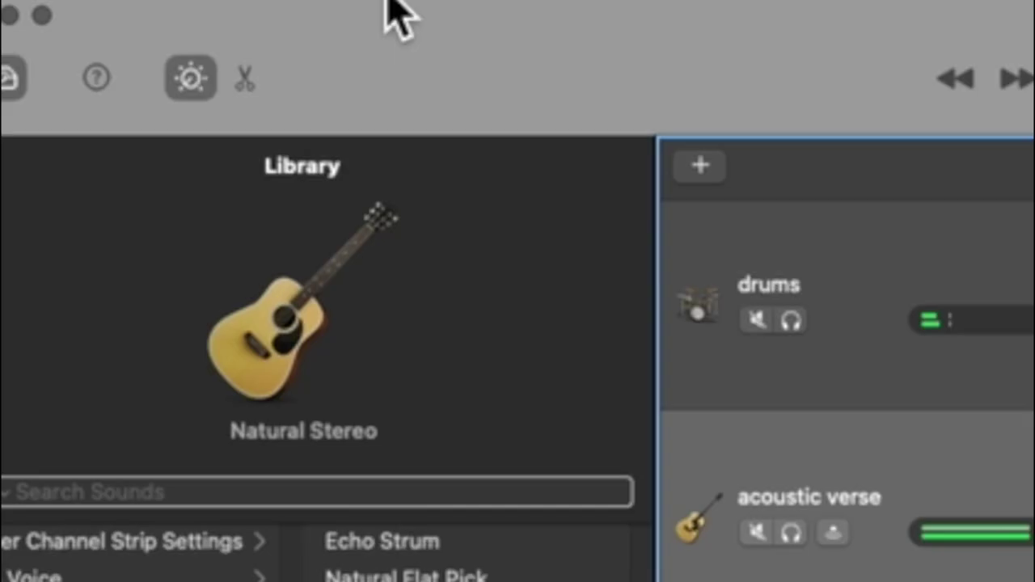
Step: Show the arrangement track and add a first arrangement section spanning bars 1 to 9
click(135, 4)
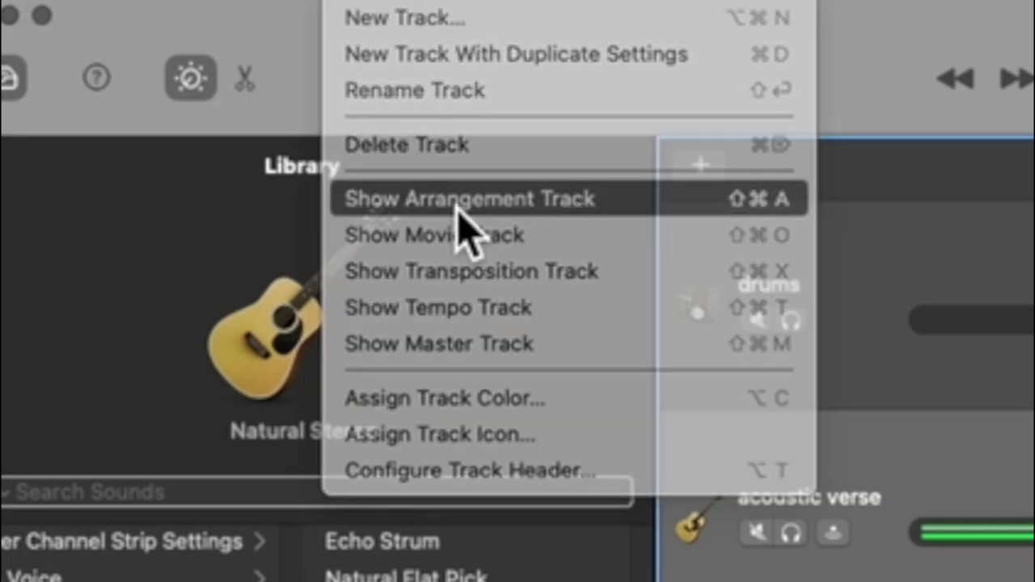
click(459, 207)
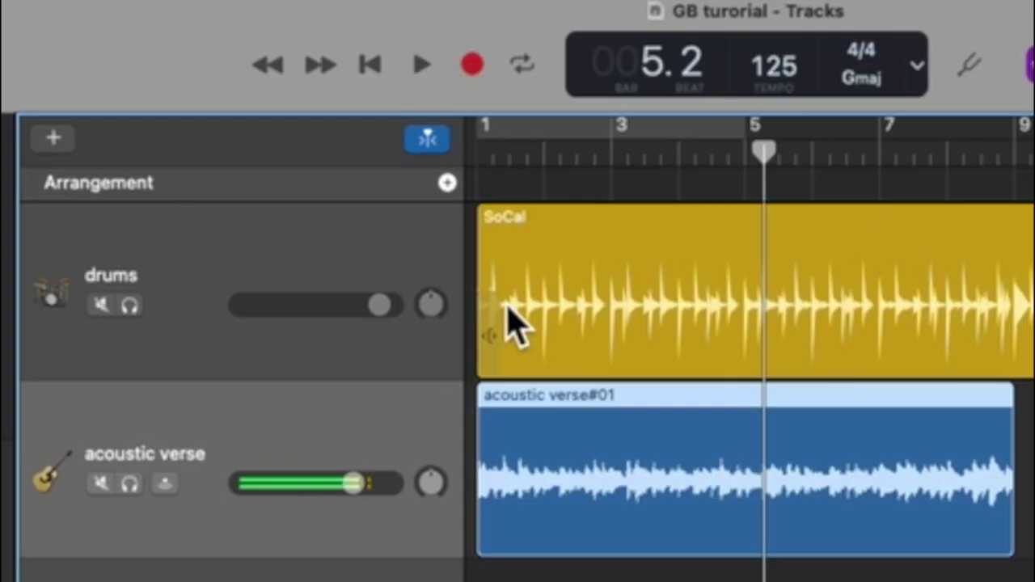
click(447, 183)
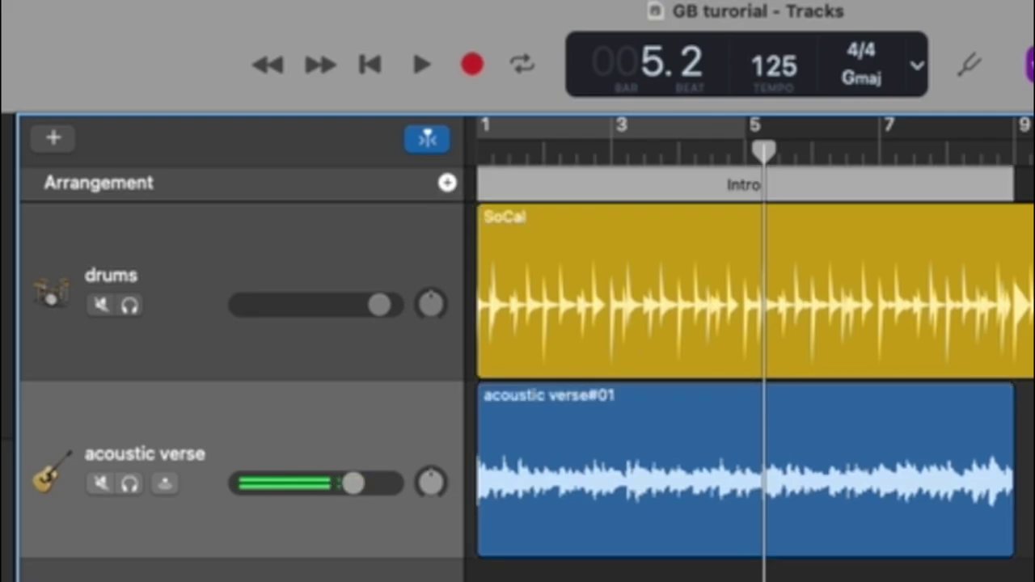
mouse_move(1014, 198)
mouse_down()
mouse_move(870, 196)
mouse_move(1032, 198)
mouse_move(1020, 210)
mouse_up()
Step: Hide the Smart Controls and the Library, and add a second arrangement section from bar 9 to bar 17
scroll(748, 347, right, 5)
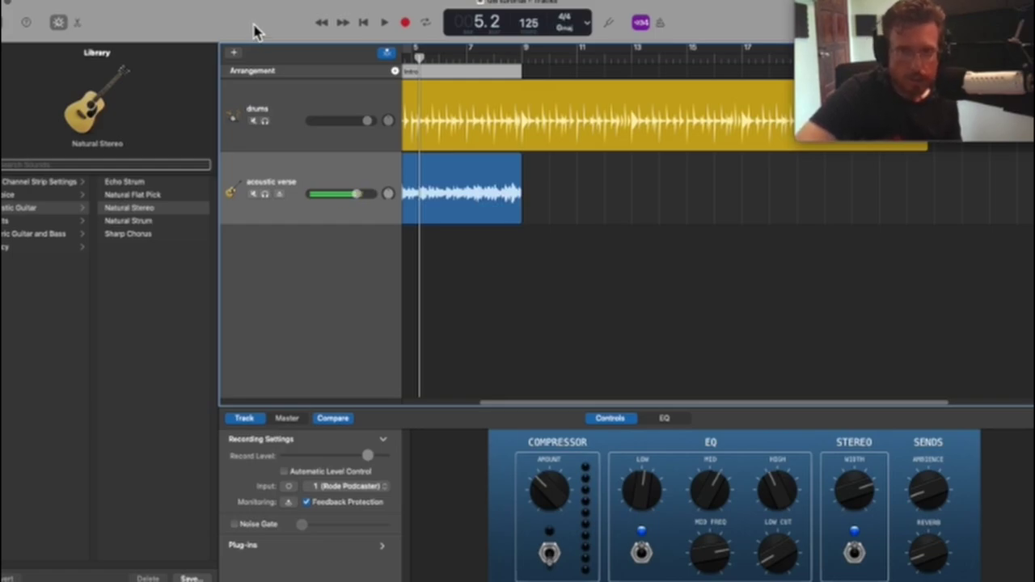
click(58, 24)
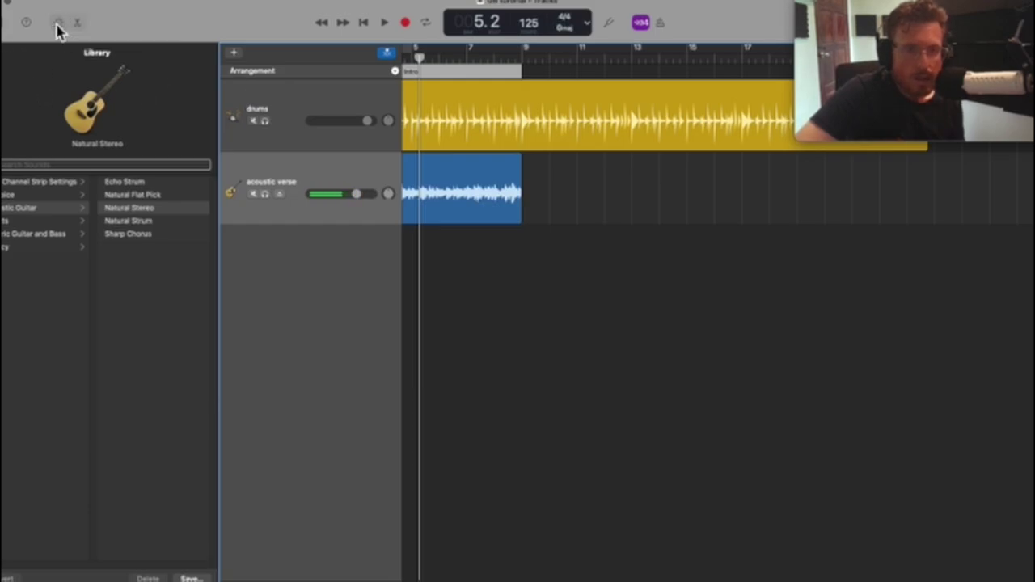
click(2, 31)
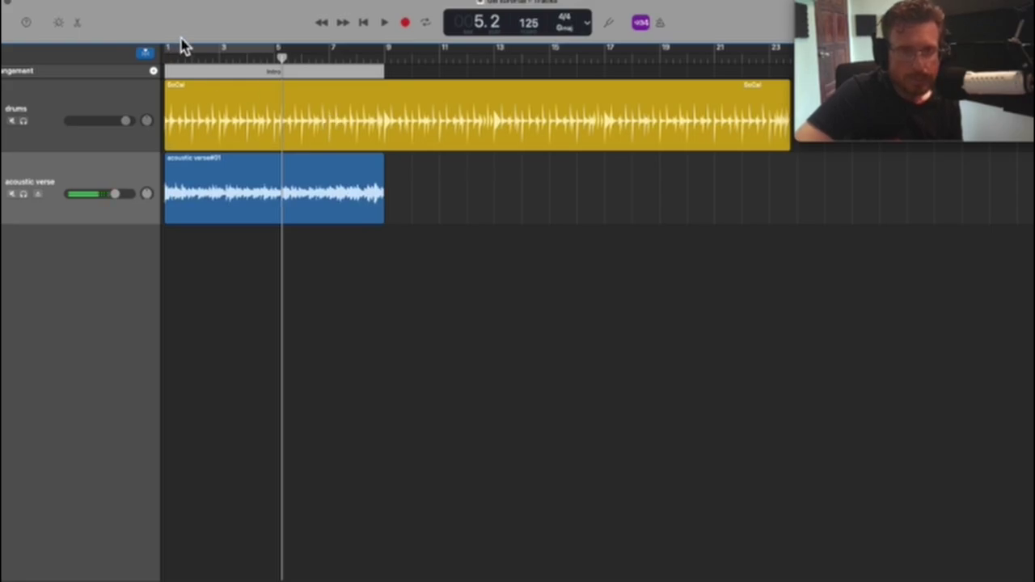
click(154, 72)
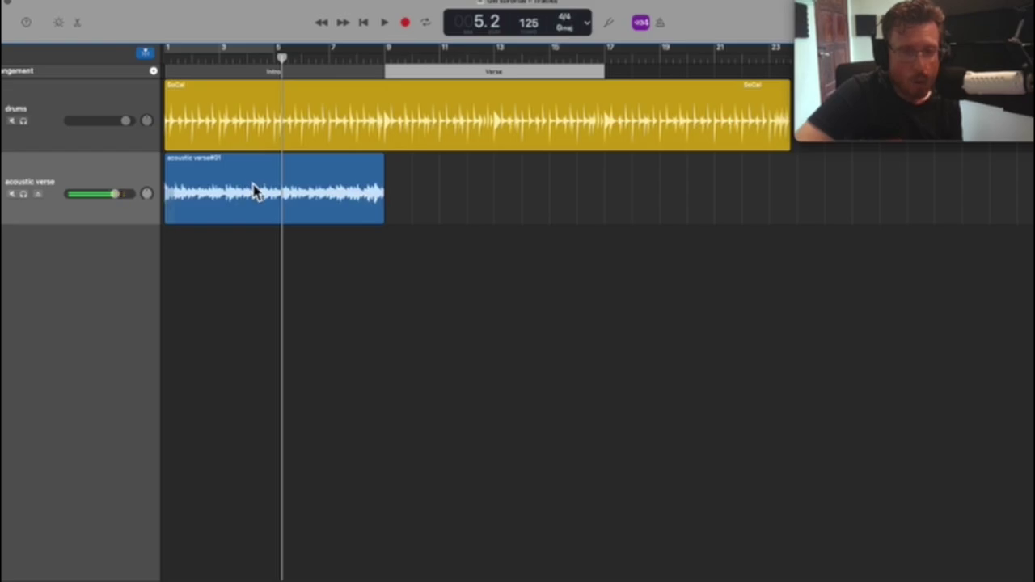
Step: Create a new track with duplicate settings from the acoustic verse track
click(82, 176)
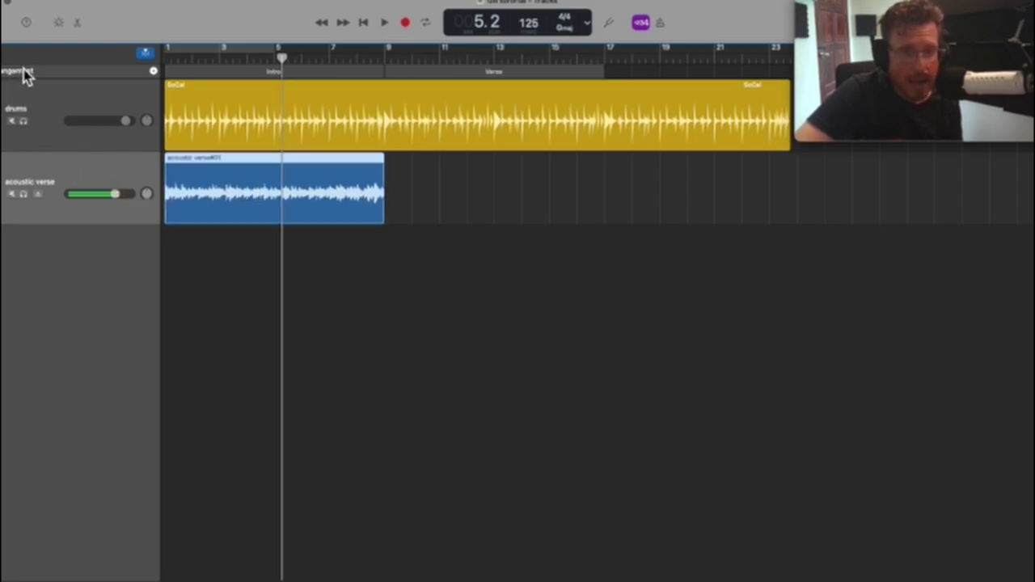
key(alt+super+n)
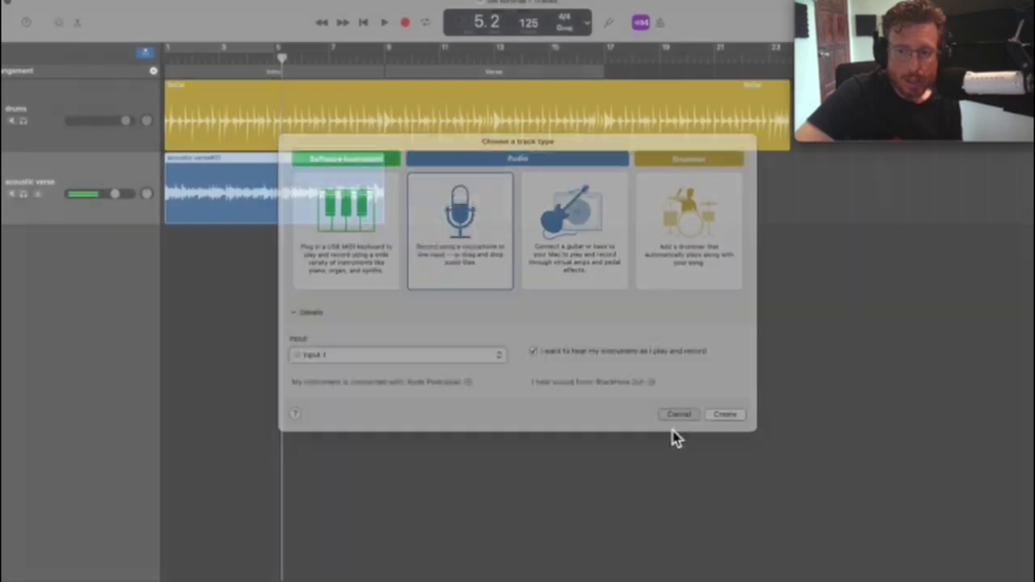
click(676, 426)
right_click(78, 179)
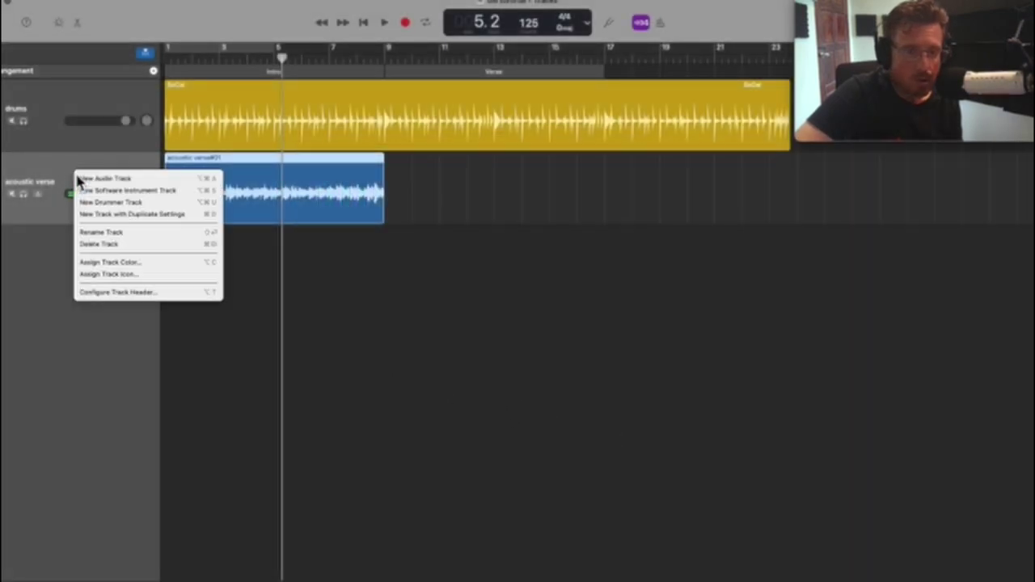
click(91, 214)
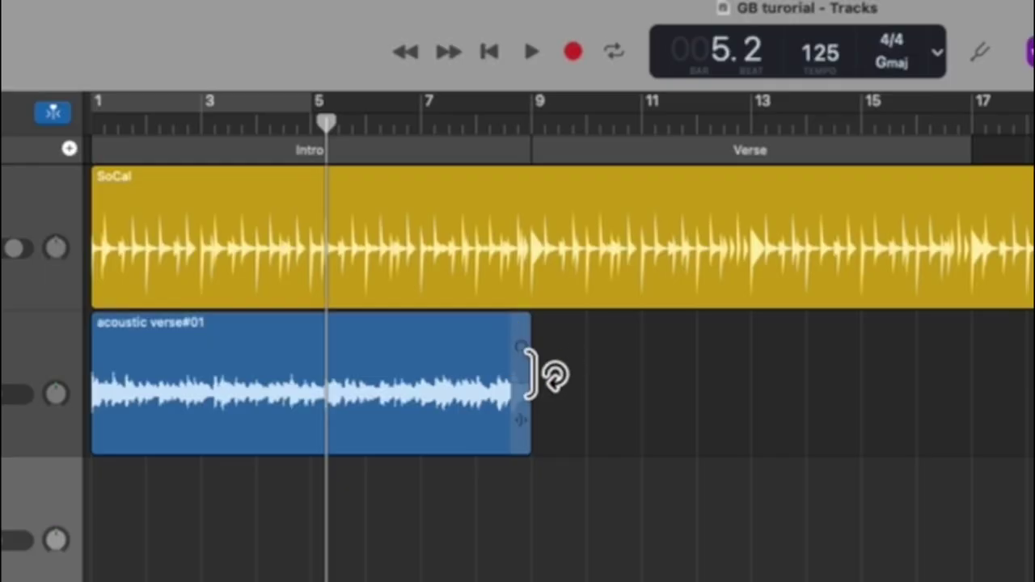
Step: Loop the acoustic verse region out to bar 17 and play from the start to hear the repeat
mouse_move(536, 439)
mouse_down()
mouse_move(651, 450)
mouse_move(628, 435)
mouse_move(545, 441)
mouse_up()
drag(558, 362, 959, 386)
click(491, 52)
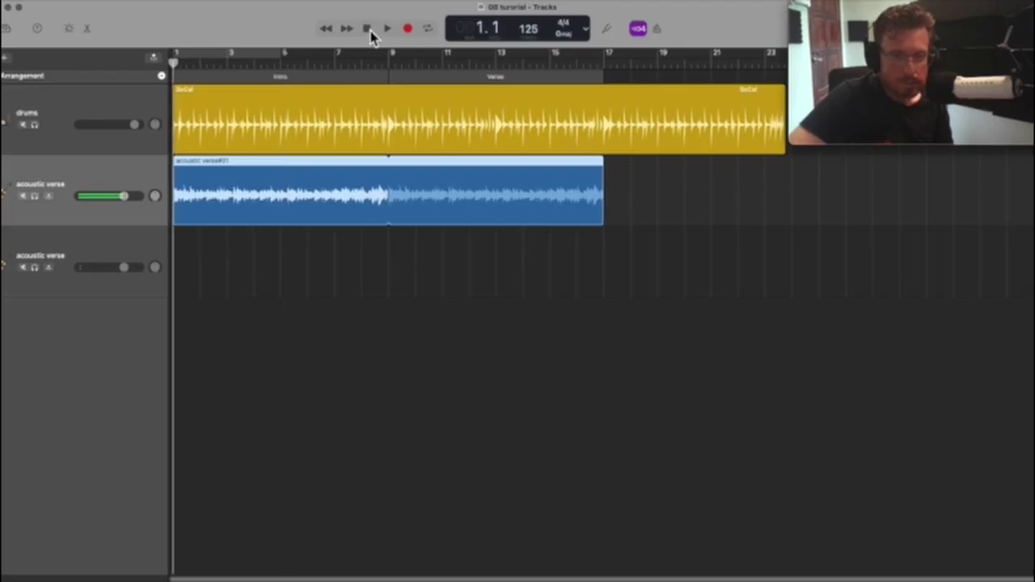
key(space)
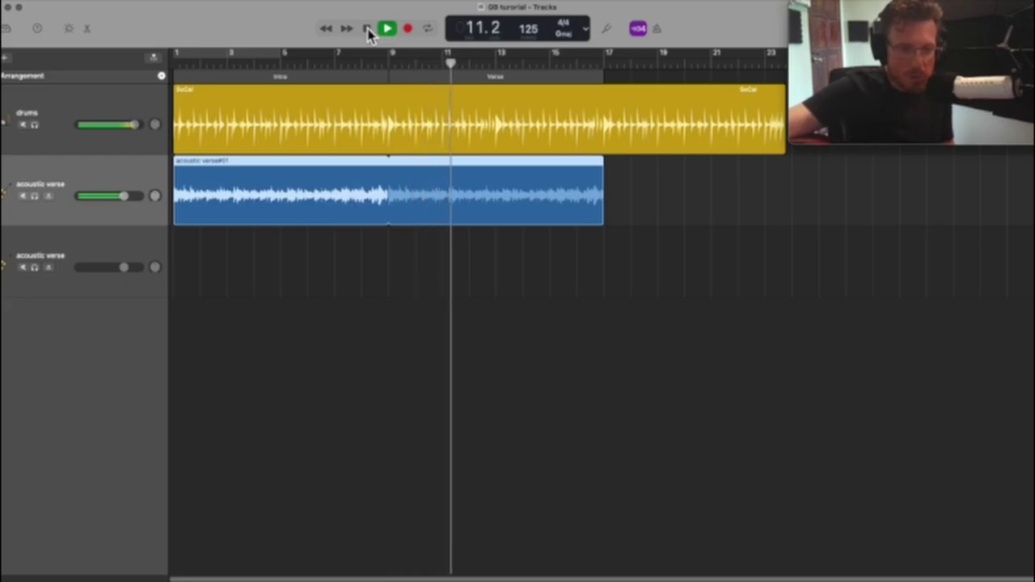
click(368, 31)
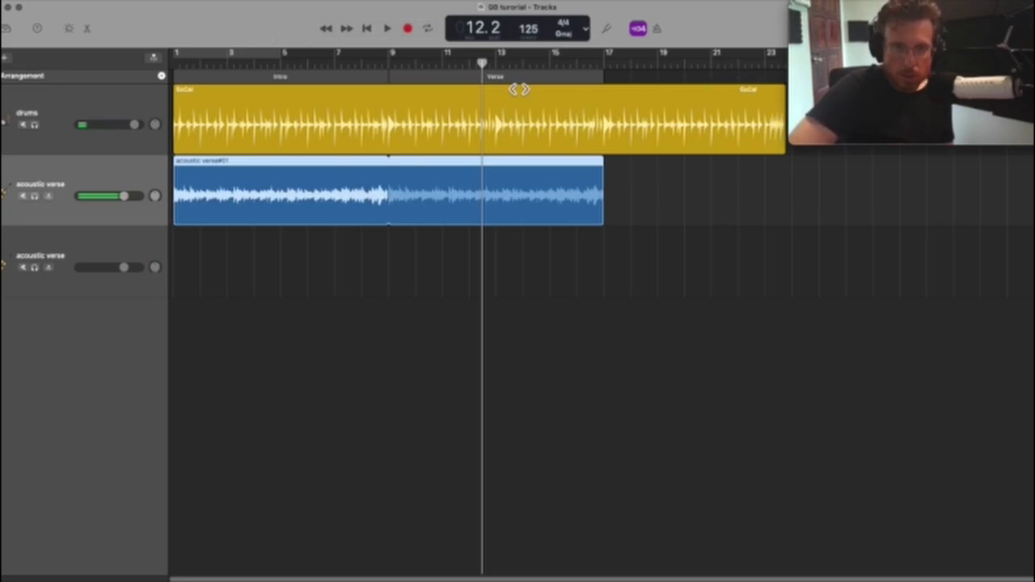
Step: Add a third arrangement section starting at bar 17 and rename the Verse section as "Verse 1"
click(162, 77)
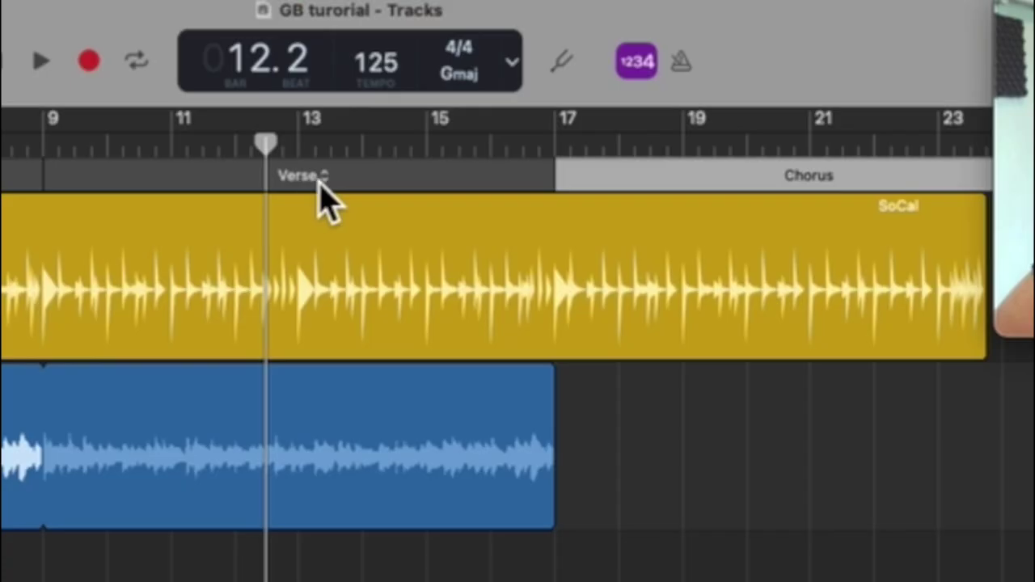
click(506, 80)
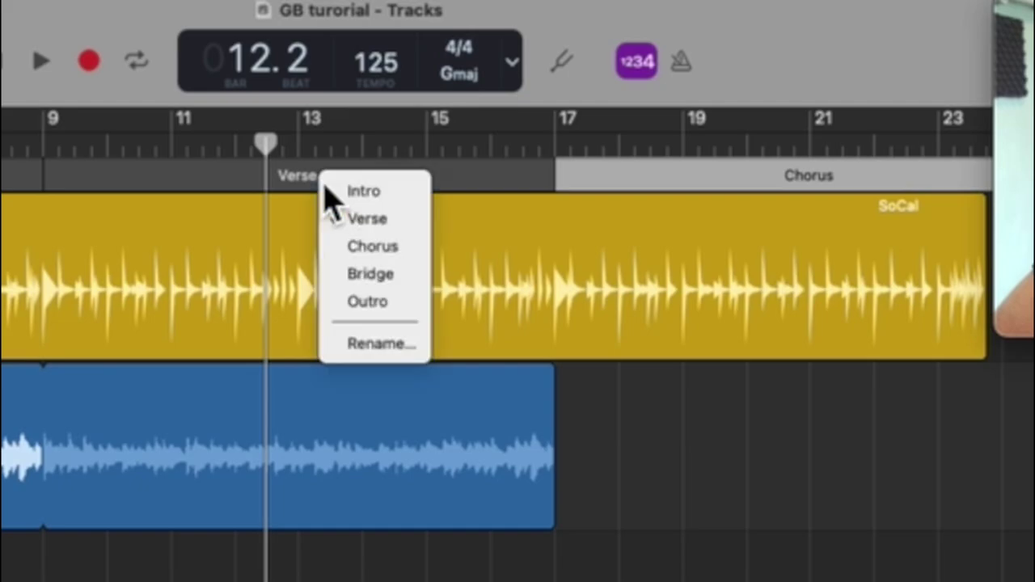
click(377, 342)
click(391, 191)
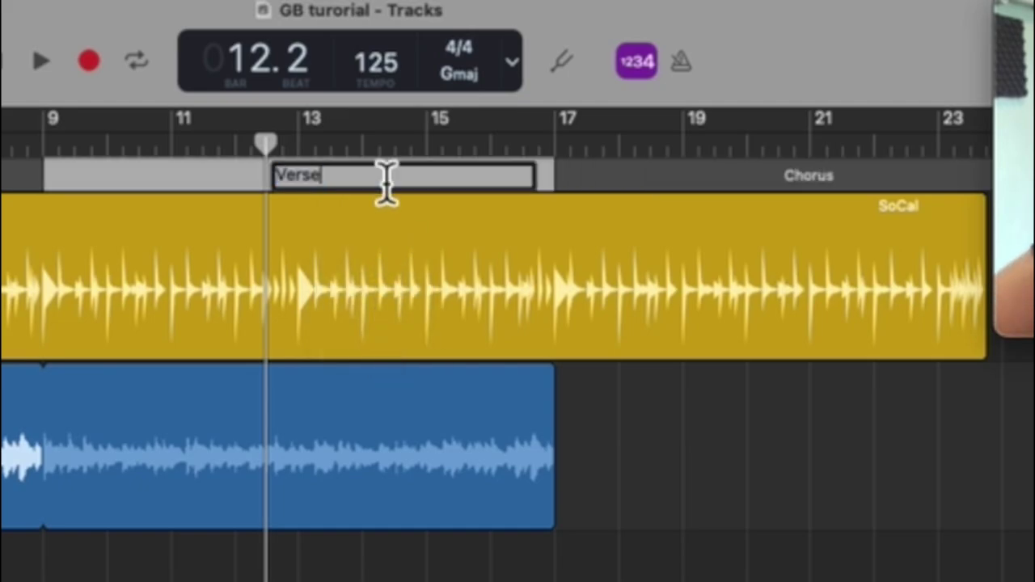
key(Return)
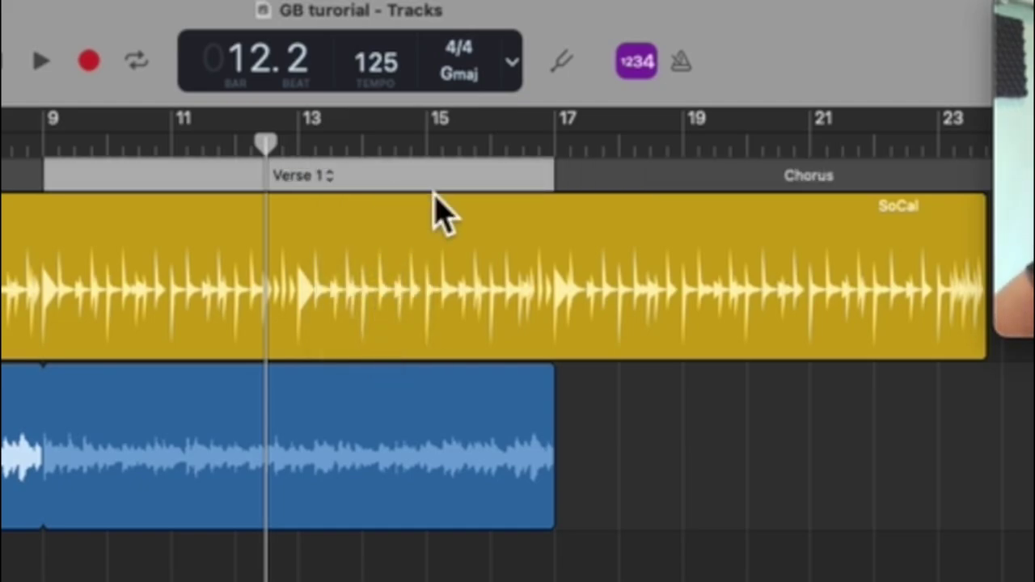
Step: Rename the Chorus arrangement section as "verse 2"
click(823, 182)
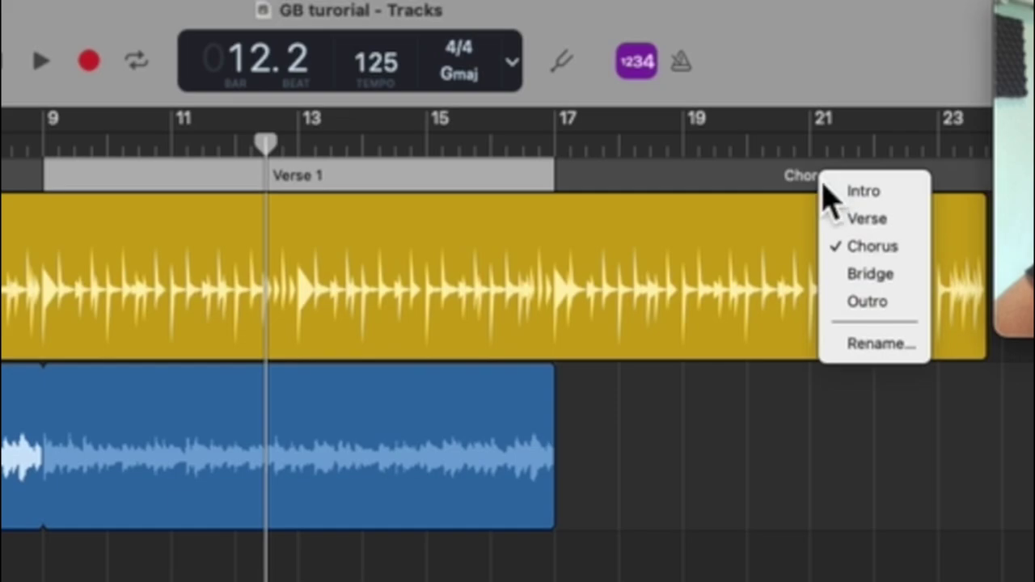
click(881, 344)
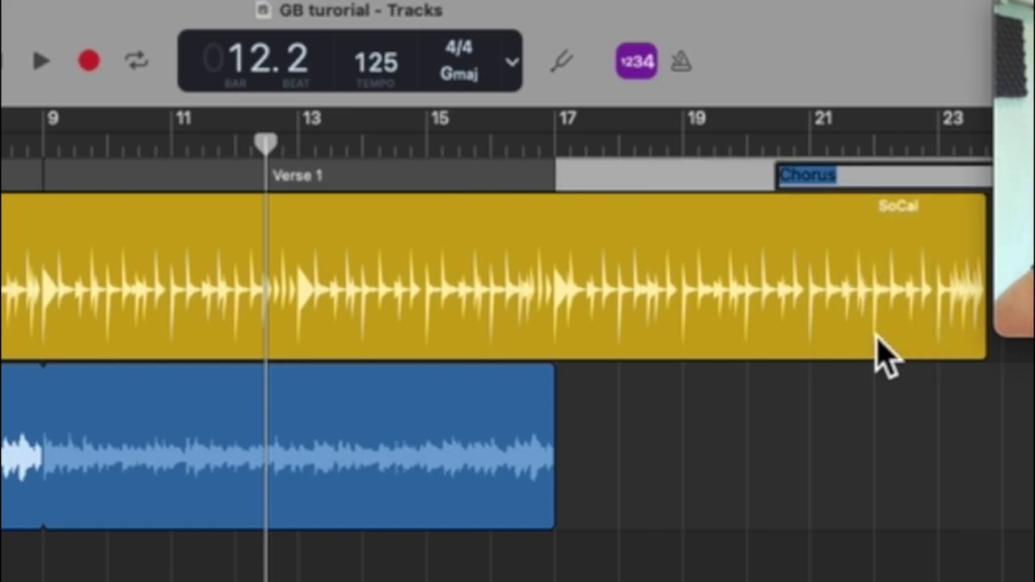
text(verse 2)
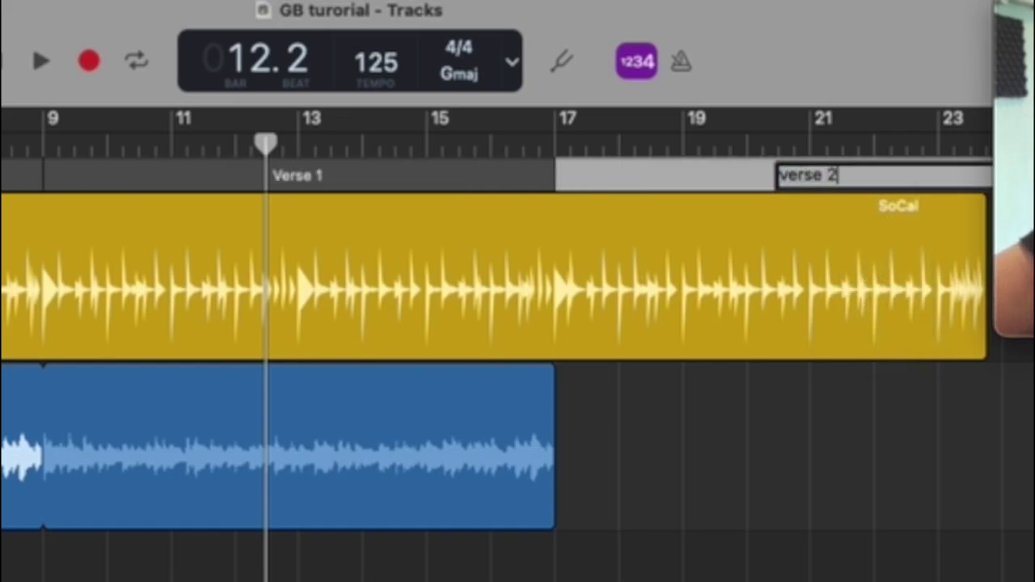
key(Return)
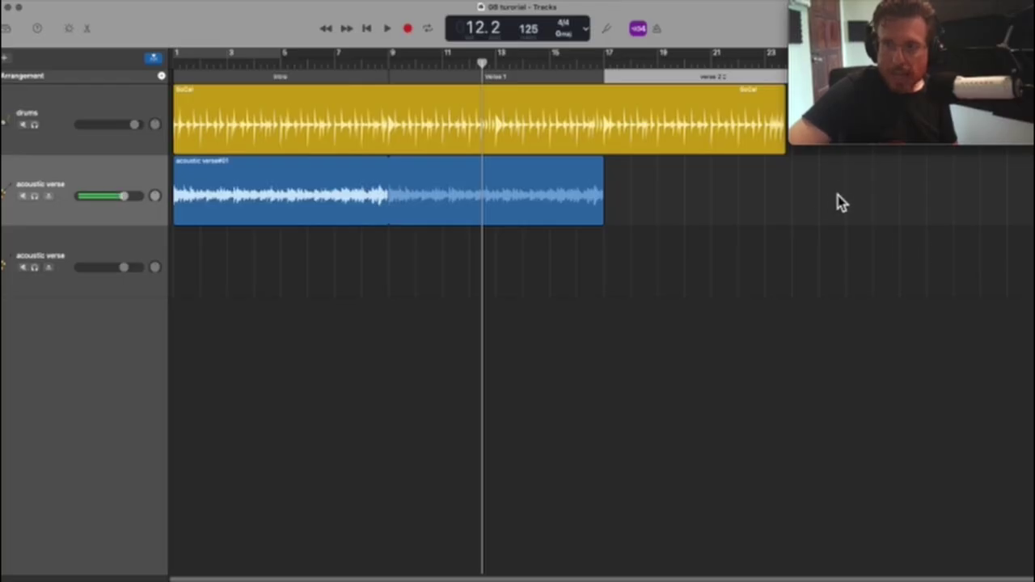
drag(910, 8, 142, 4)
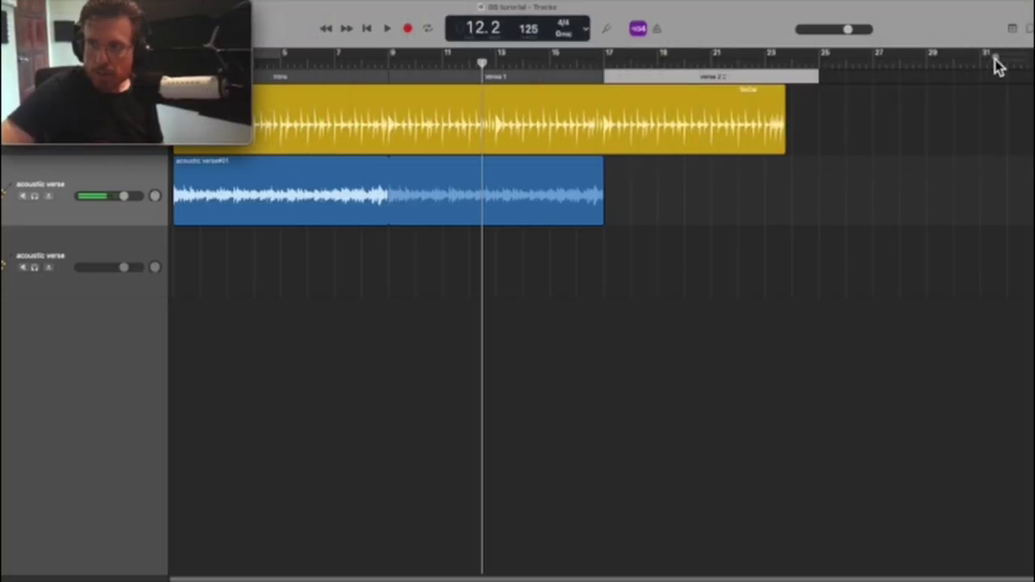
key(super+Right)
key(super+Left)
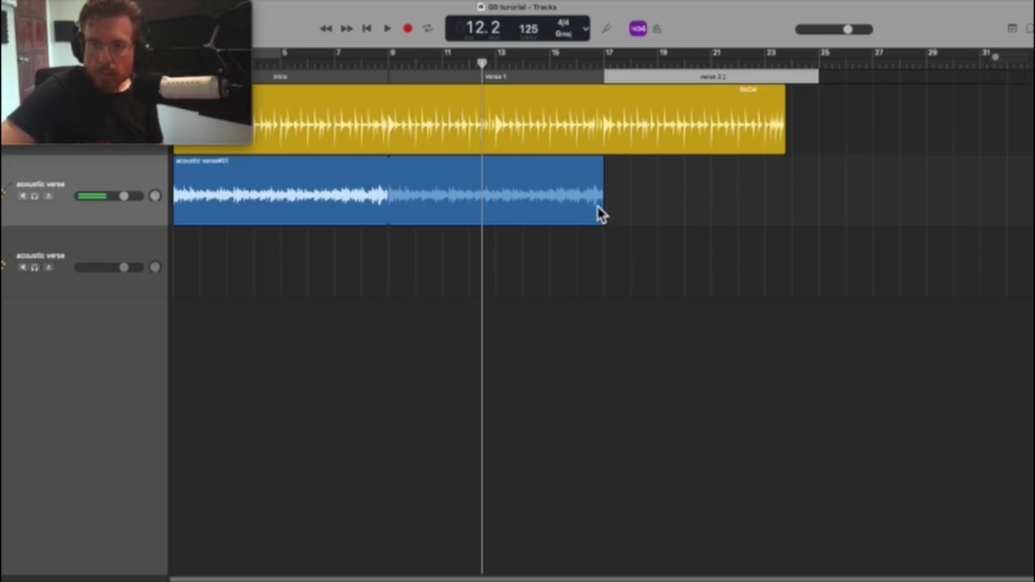
Step: Loop the acoustic verse region out to bar 25 and extend the SoCal drum region to about bar 54
click(611, 182)
drag(612, 171, 819, 194)
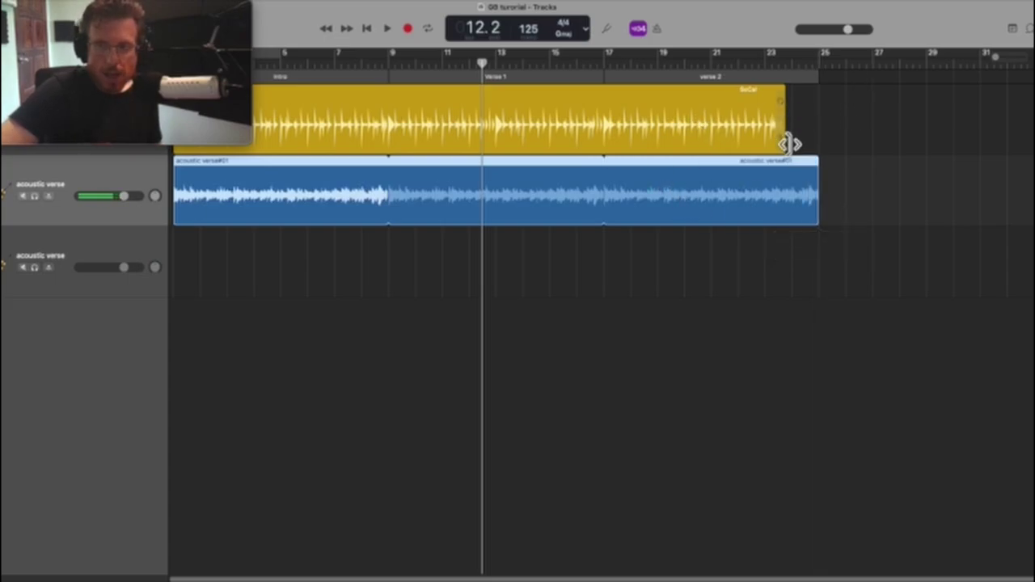
drag(789, 152, 1004, 147)
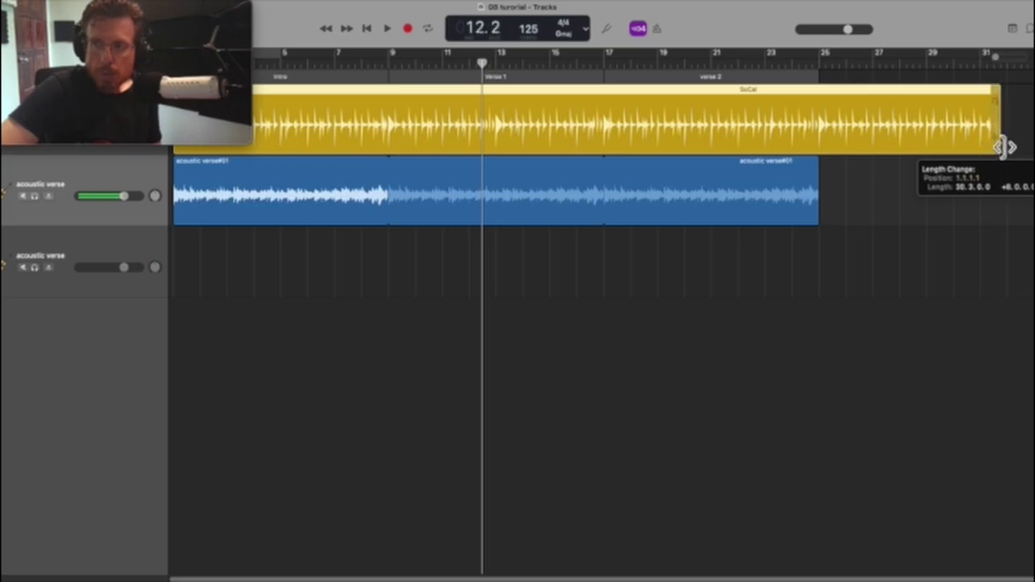
drag(1003, 146, 1004, 145)
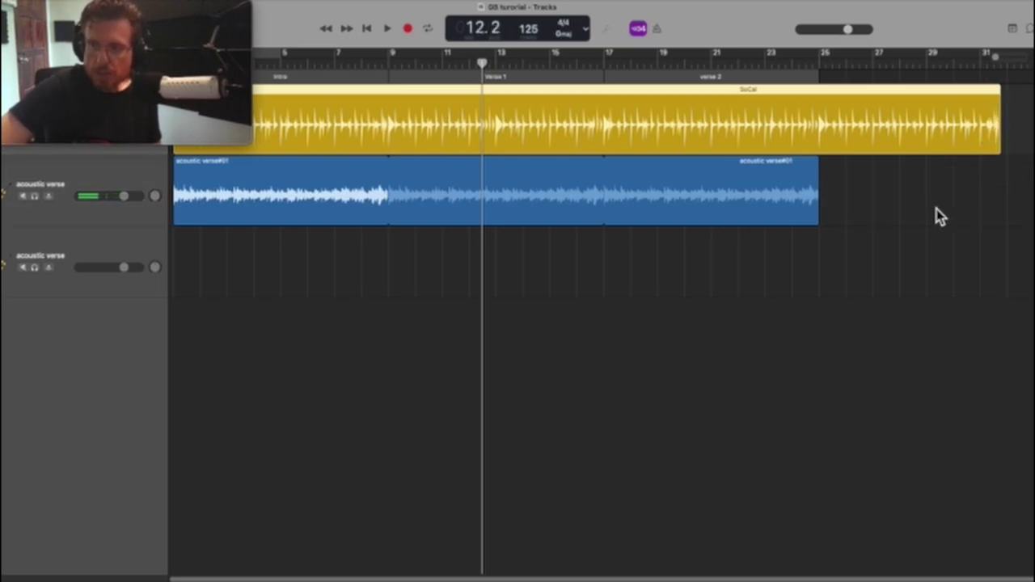
drag(1006, 146, 924, 137)
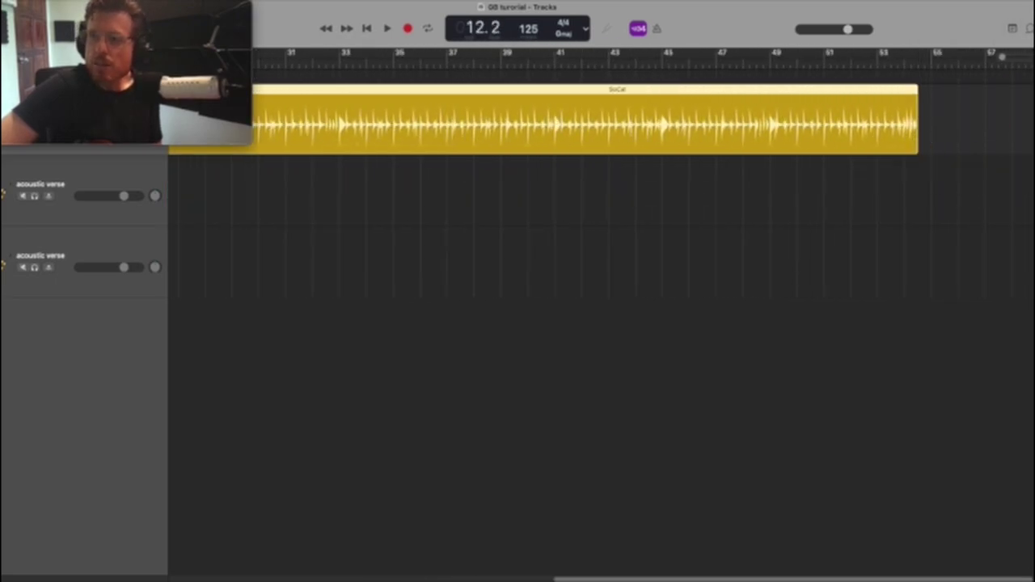
scroll(599, 121, right, 1)
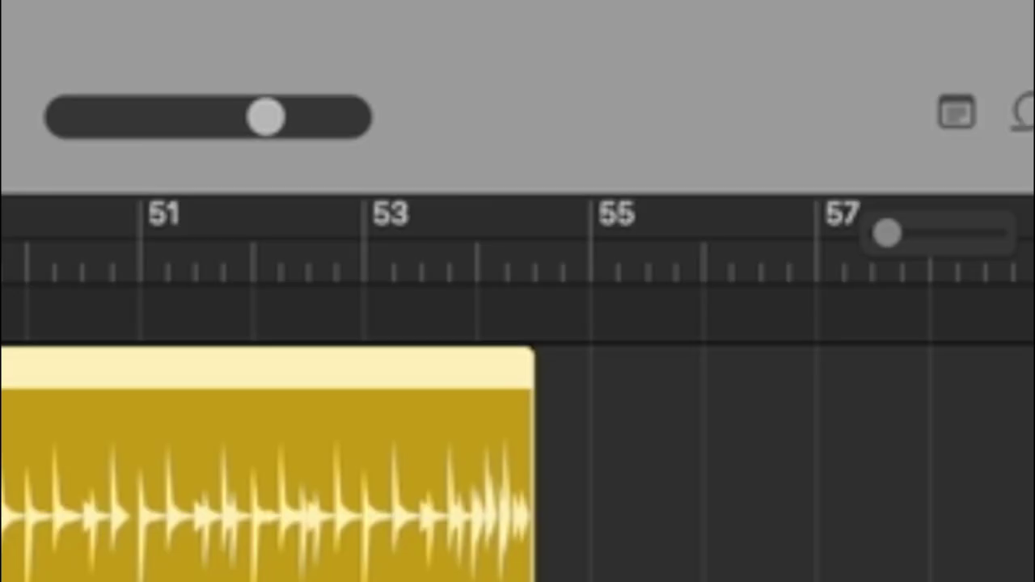
drag(996, 57, 1009, 57)
drag(938, 234, 944, 234)
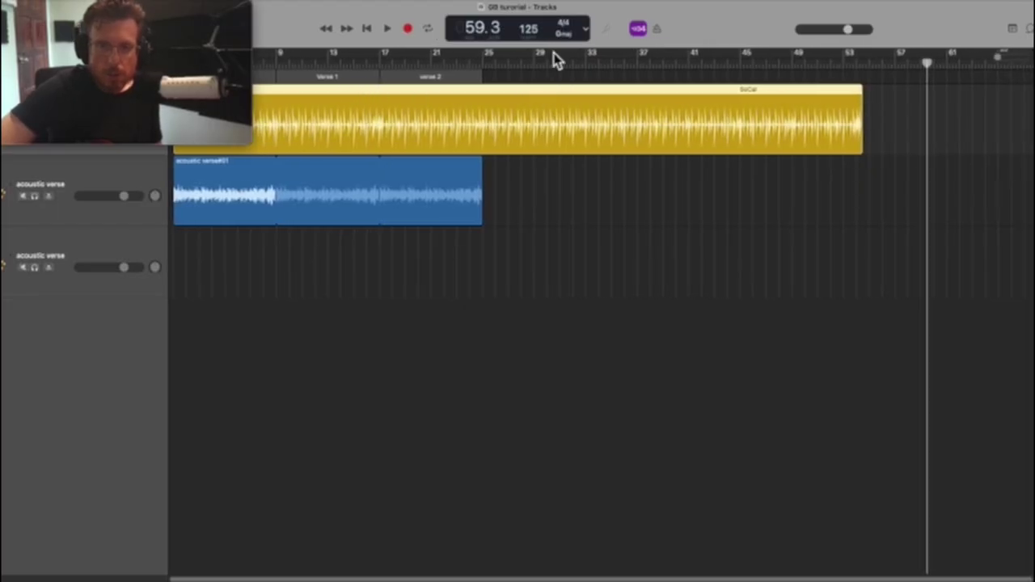
Step: Play the song from the start and move the Movie Recording window clear of the track headers
click(368, 31)
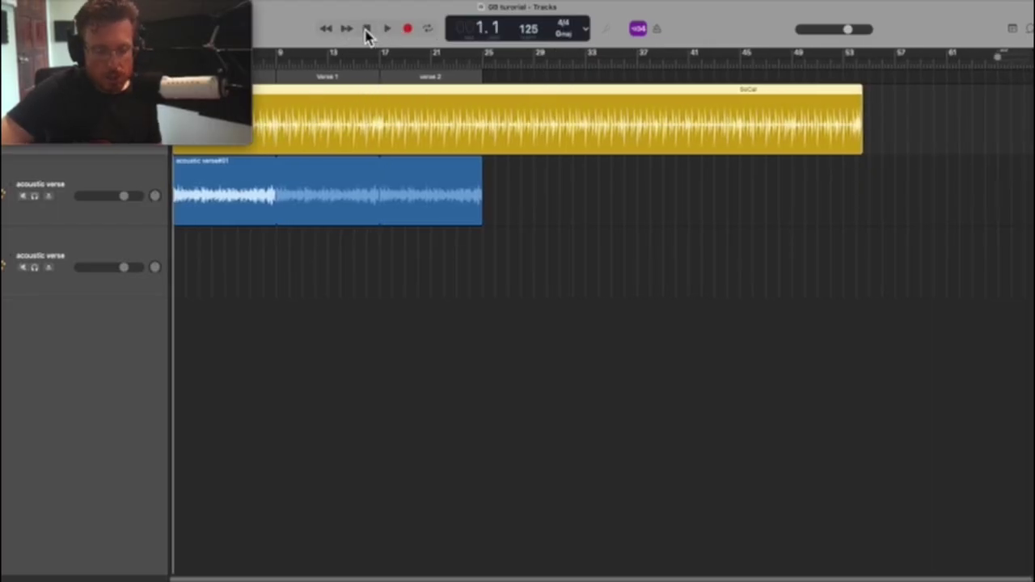
key(space)
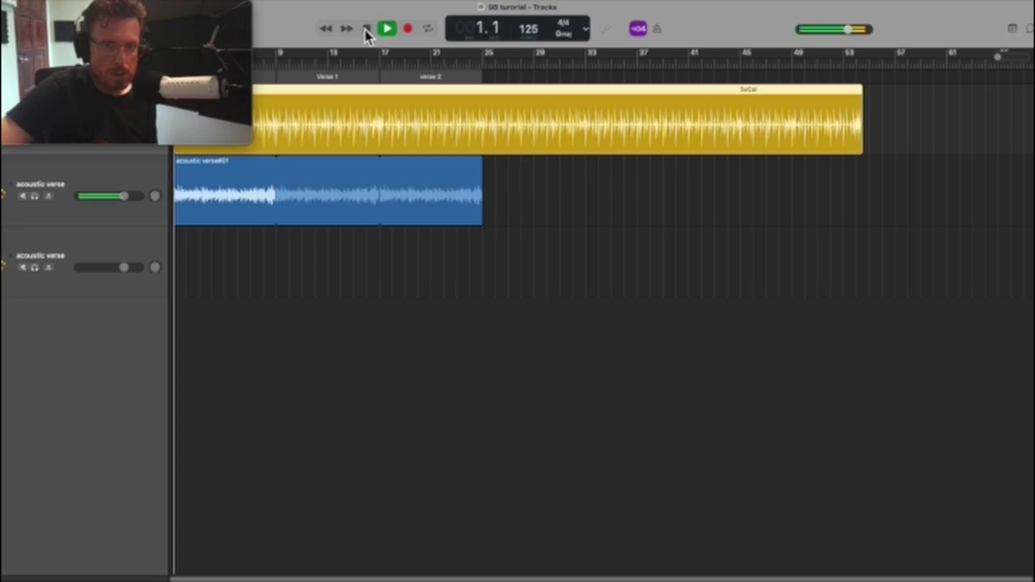
key(space)
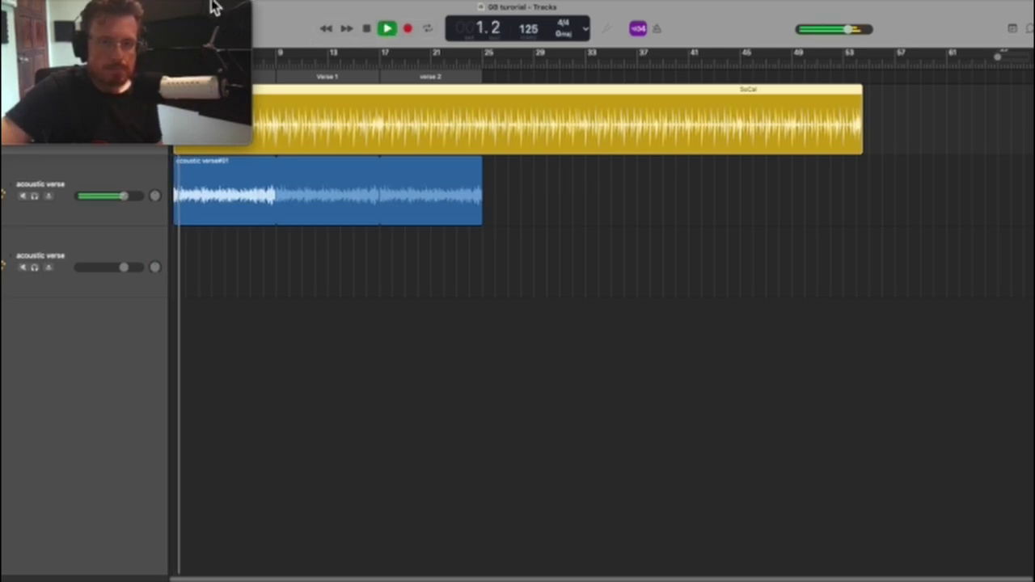
mouse_move(206, 14)
drag(207, 15, 1010, 17)
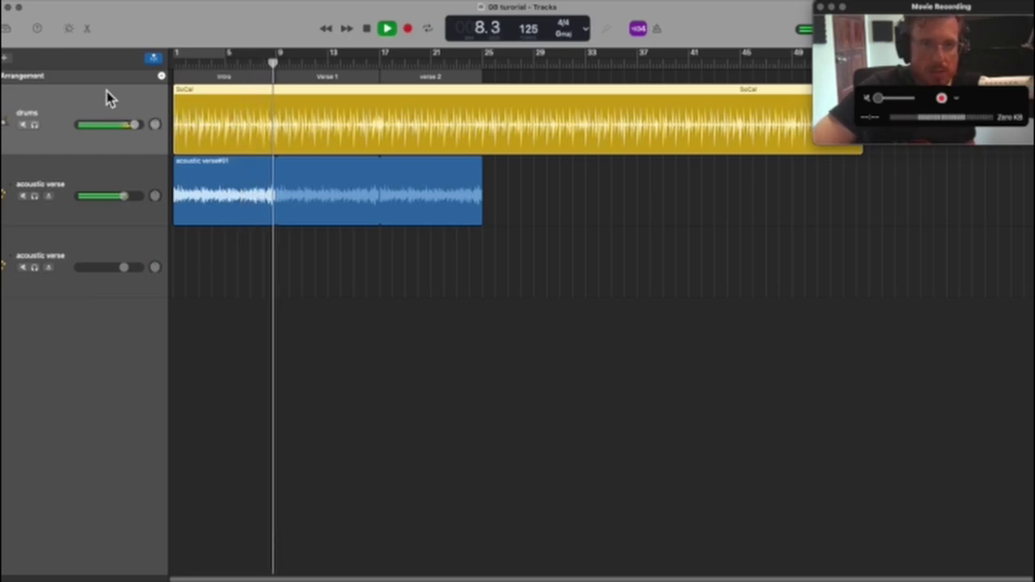
Step: Set the drum region's Kick & Snare to pattern 2 and shift the beat slightly toward Simple while the song plays
click(88, 29)
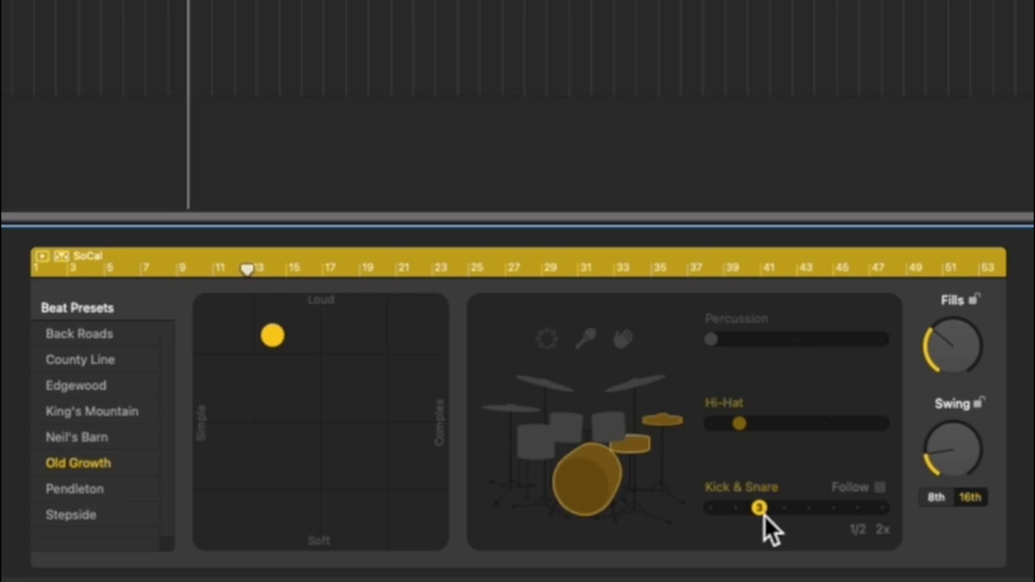
drag(764, 513, 740, 515)
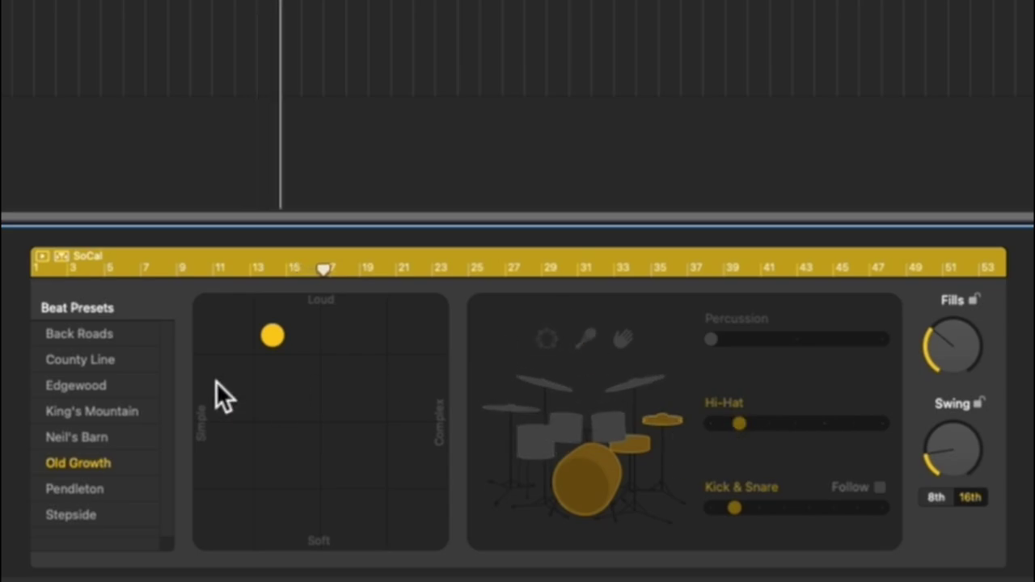
drag(279, 342, 258, 347)
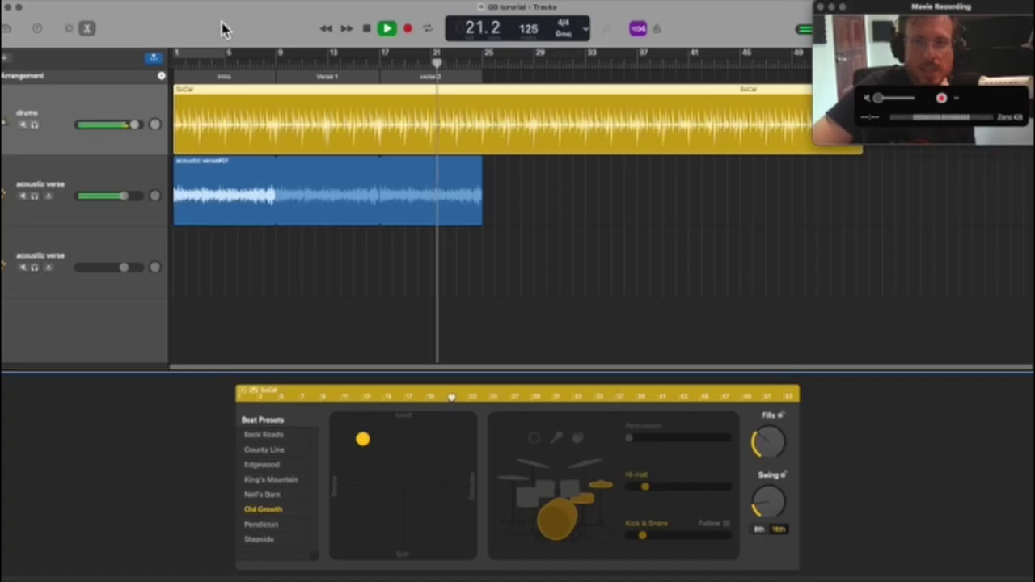
key(space)
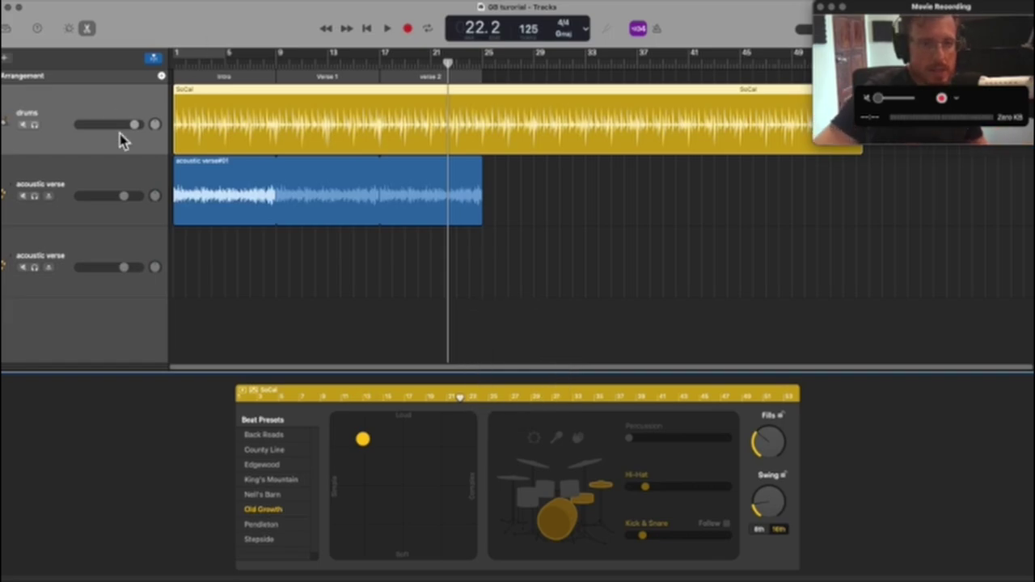
Step: Rename the empty duplicate acoustic verse track as "acoustic chorus"
click(104, 244)
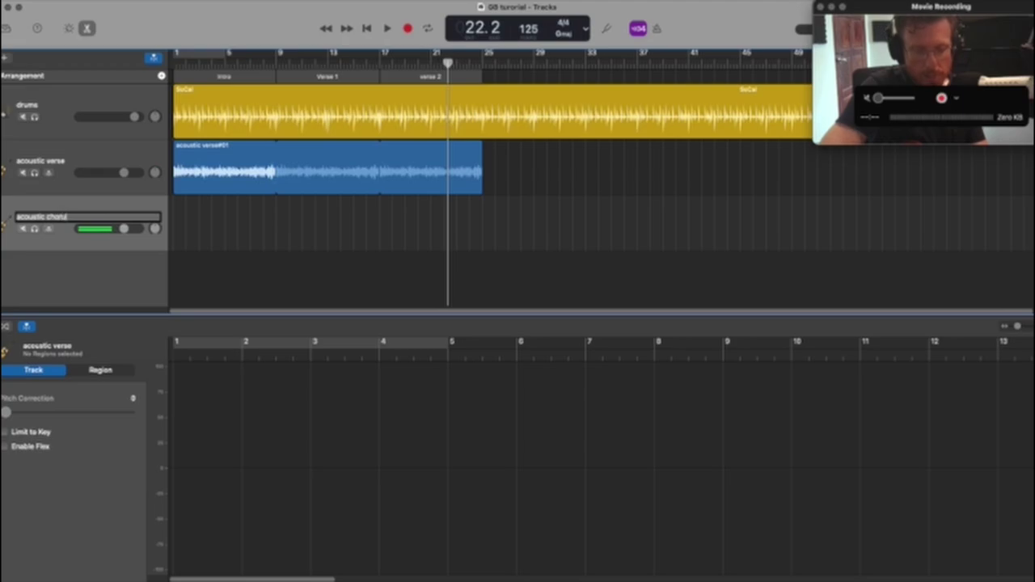
text(s)
key(Return)
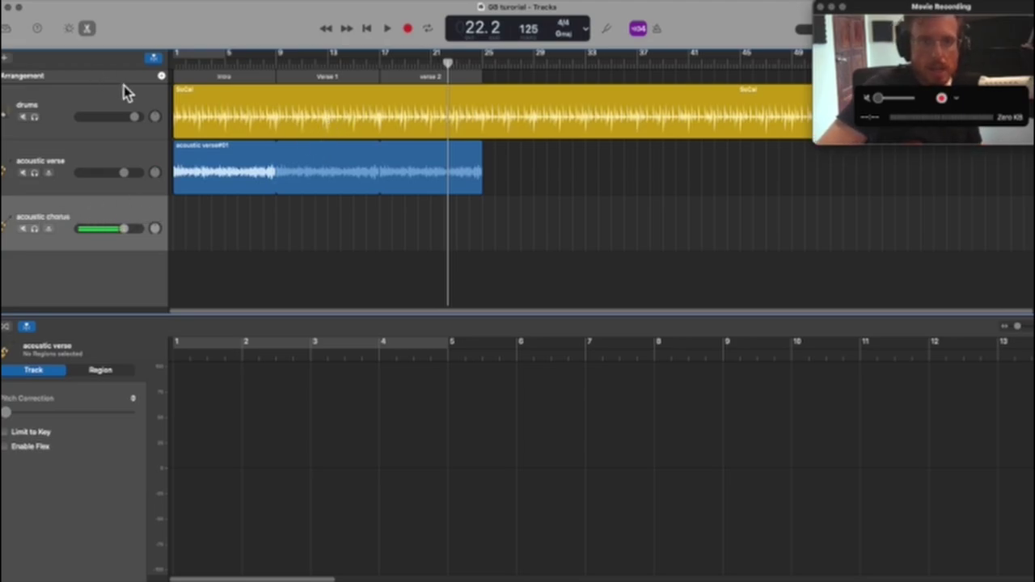
Step: Add an arrangement section at bar 25, set it to Chorus and rename it "Chorus 1"
click(162, 77)
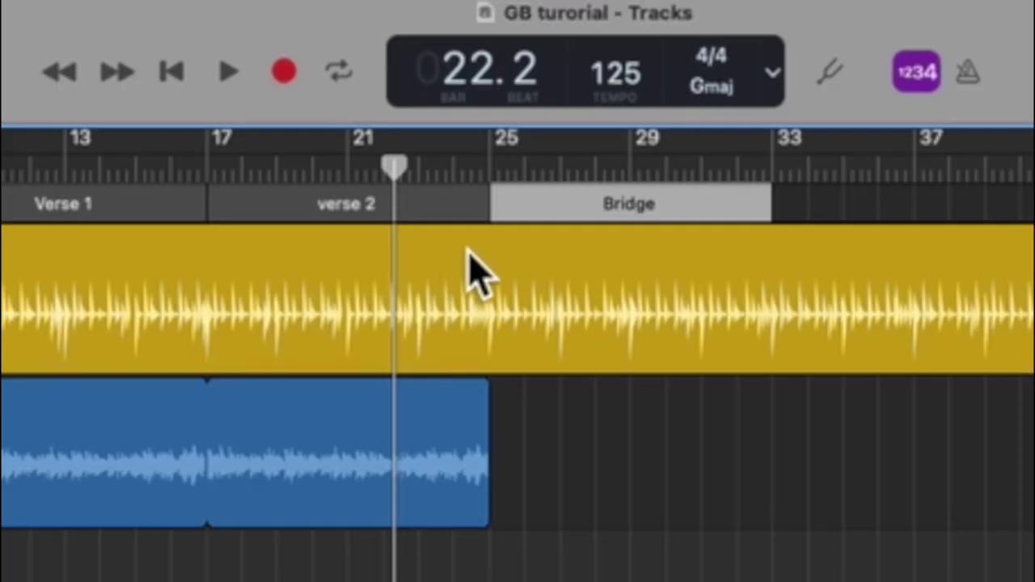
click(667, 212)
click(695, 284)
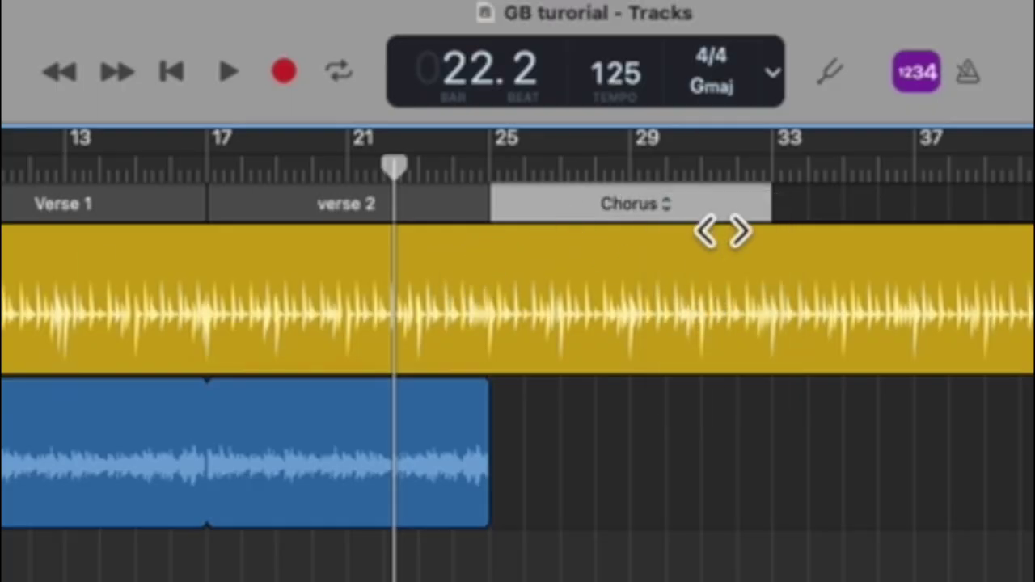
click(651, 223)
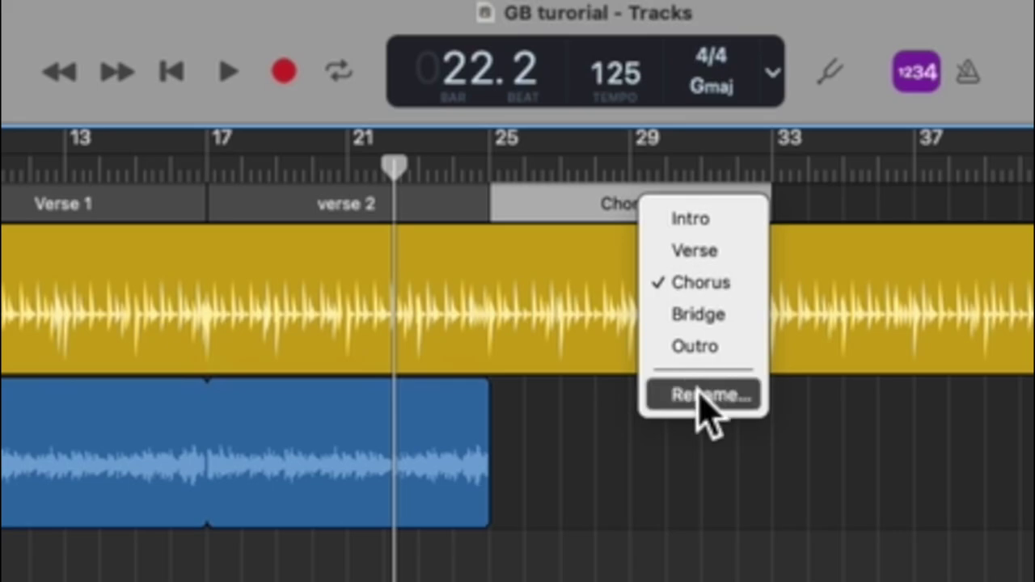
click(697, 396)
click(705, 212)
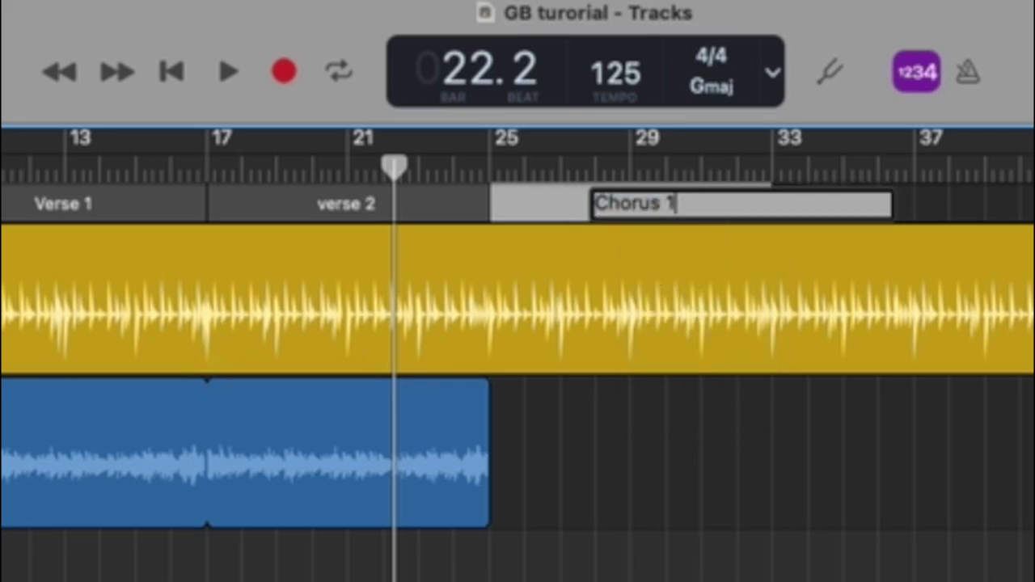
key(Return)
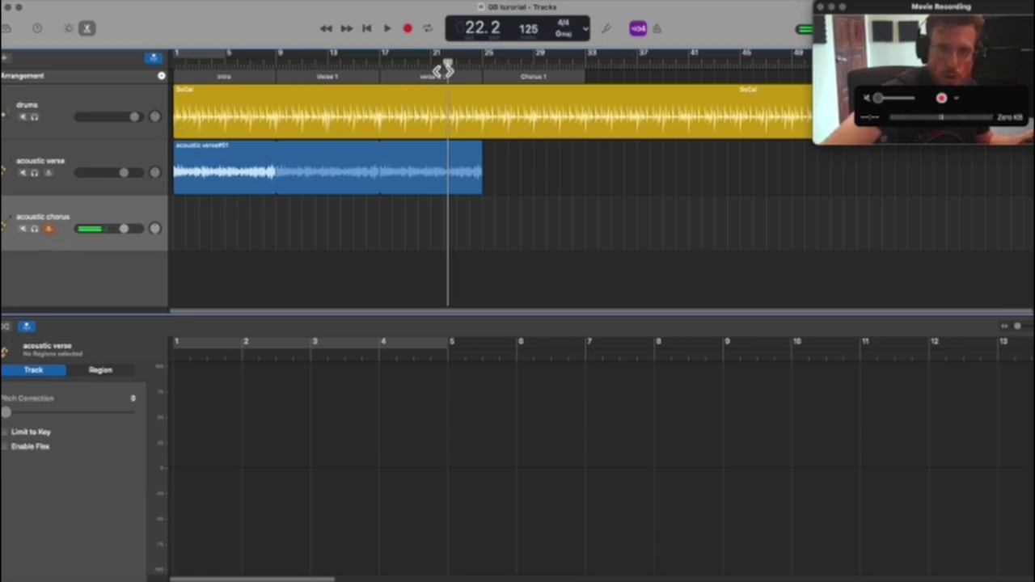
Step: Play from the second half of verse 2 through Chorus 1 to rehearse the chorus chords, starting with F
drag(443, 71, 440, 71)
key(space)
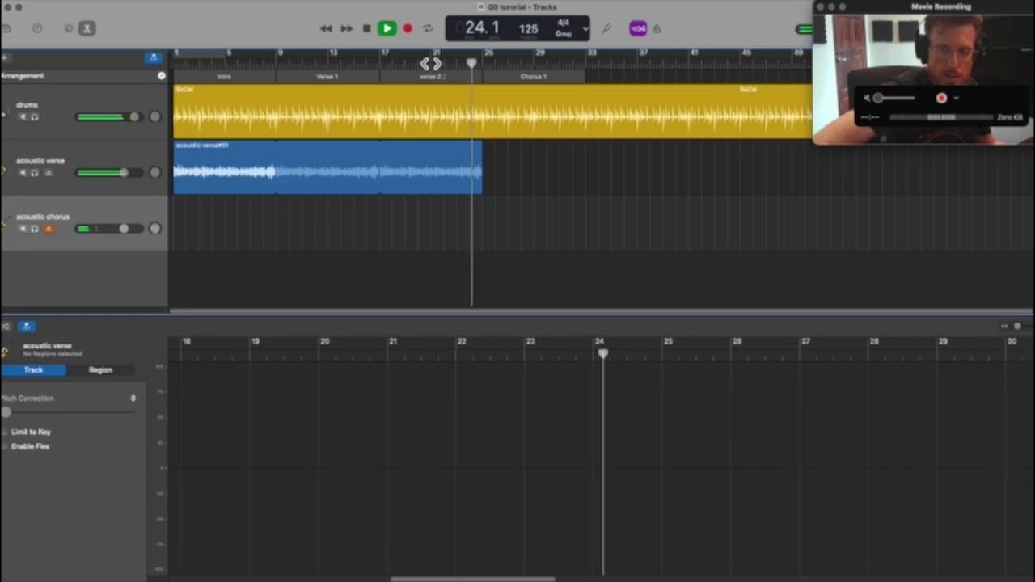
key(f)
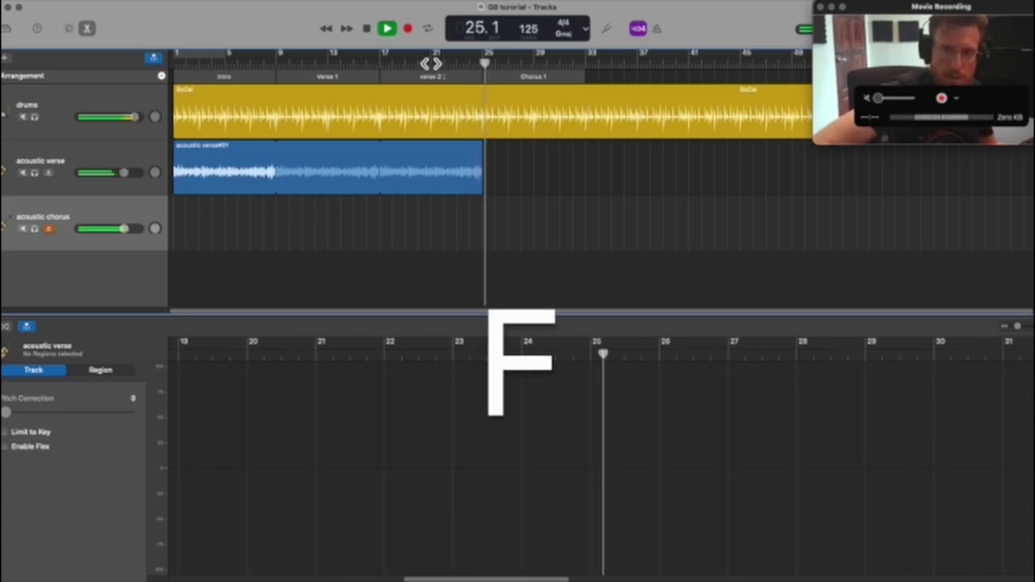
key(c)
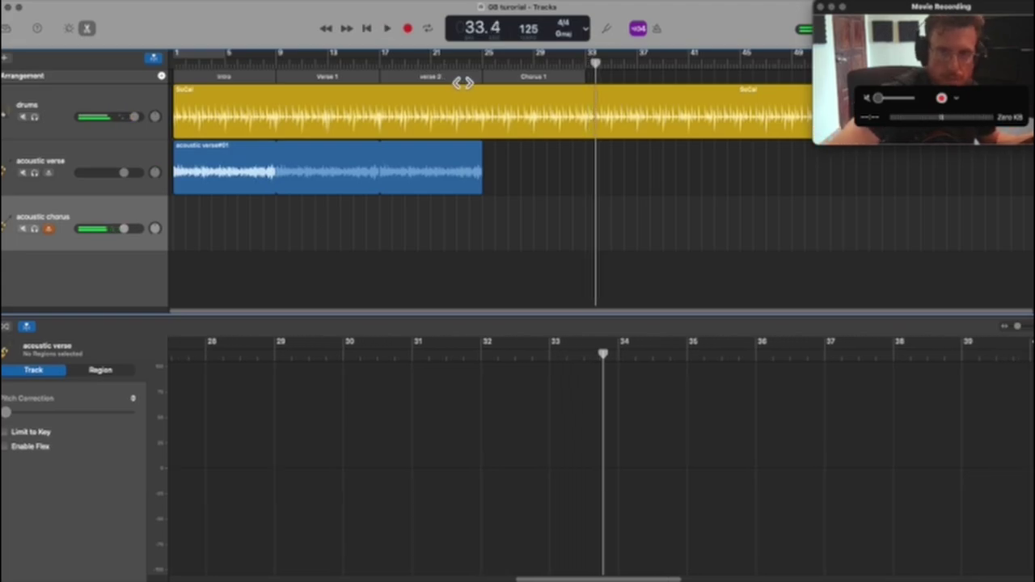
Step: Turn off the count-in and record the chorus guitar from bar 21 to about bar 34 on the acoustic chorus track
click(435, 72)
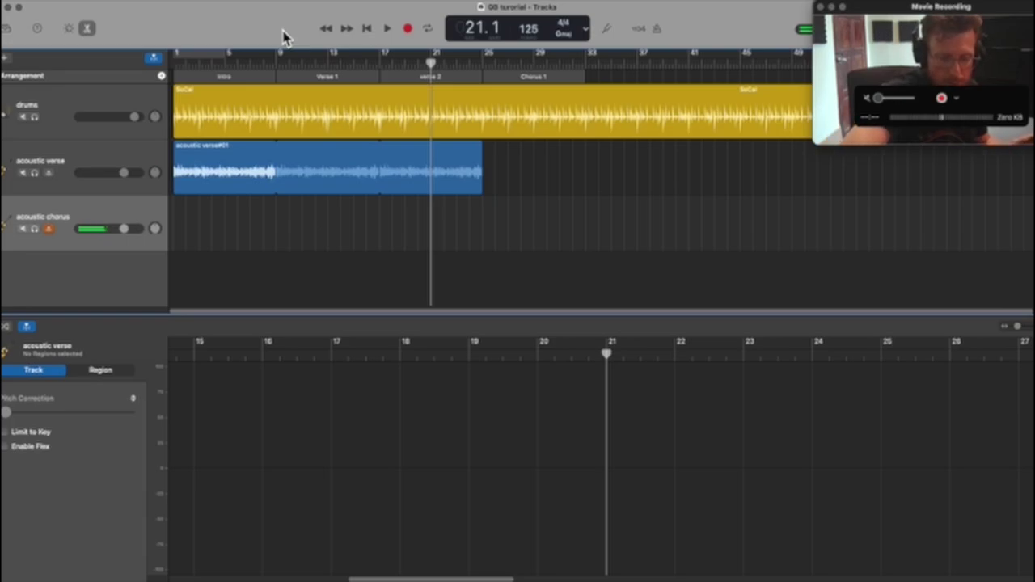
key(r)
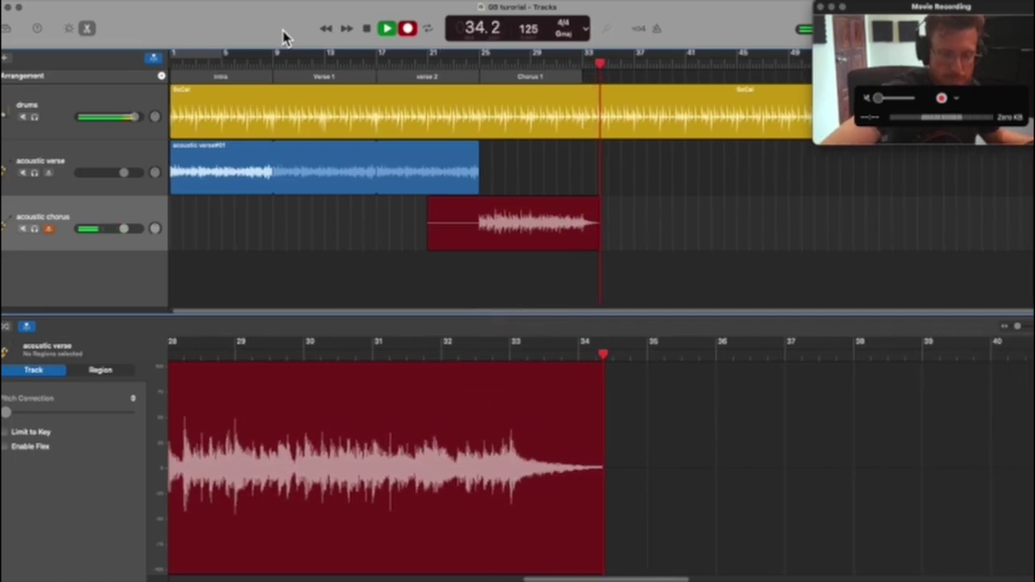
key(space)
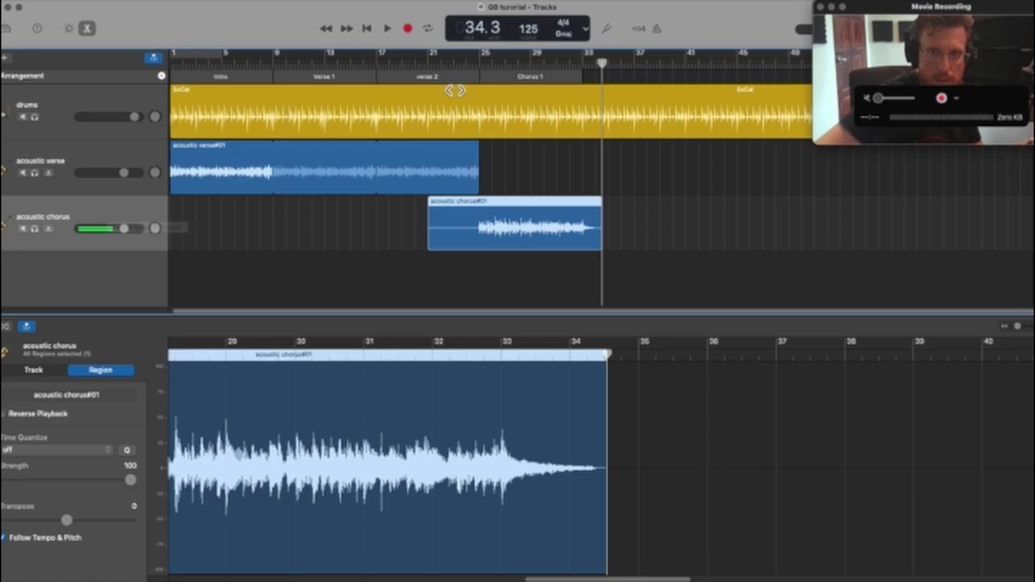
Step: Play back the recorded acoustic chorus from bar 21 through the end of Chorus 1
click(437, 70)
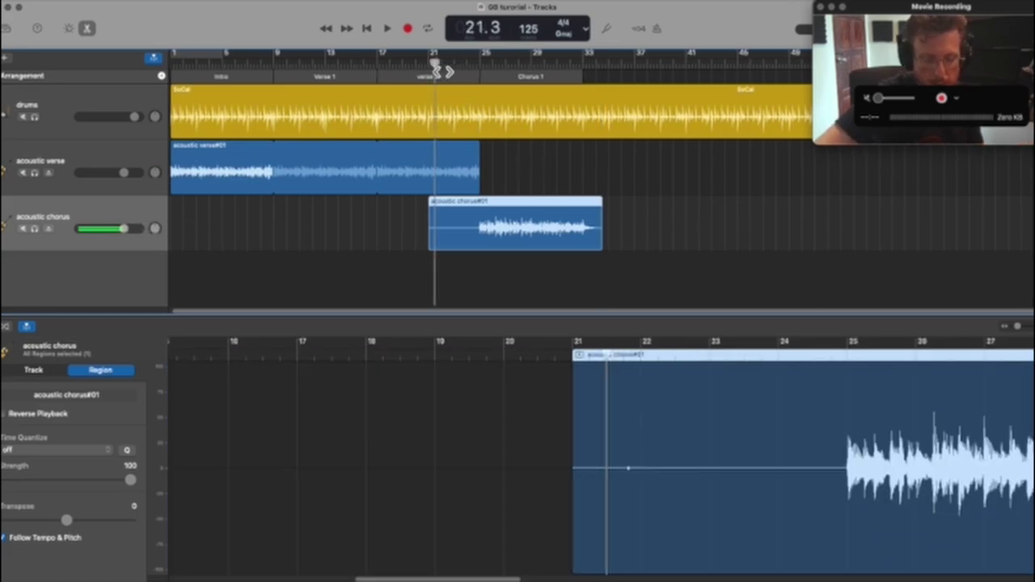
key(space)
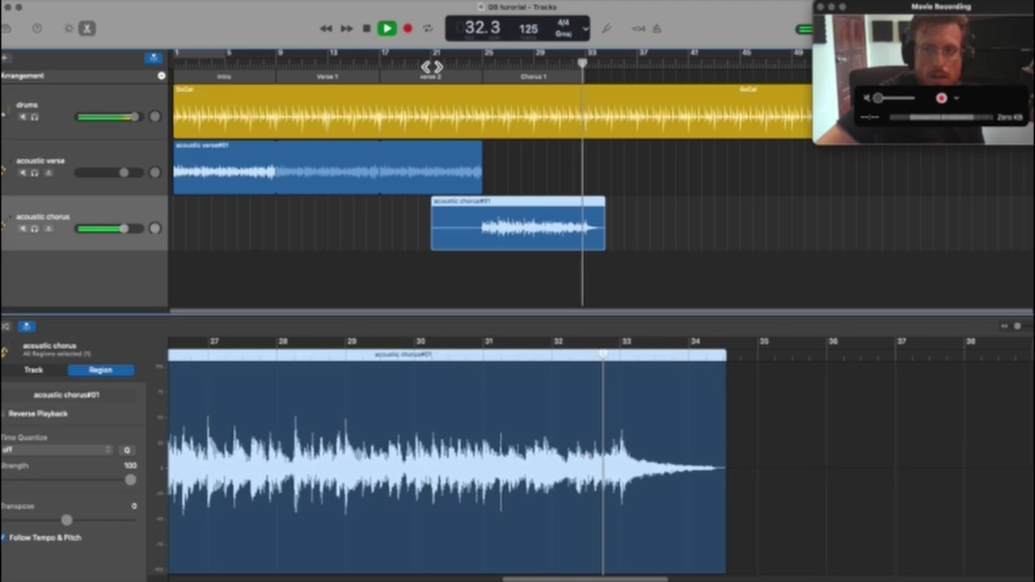
key(space)
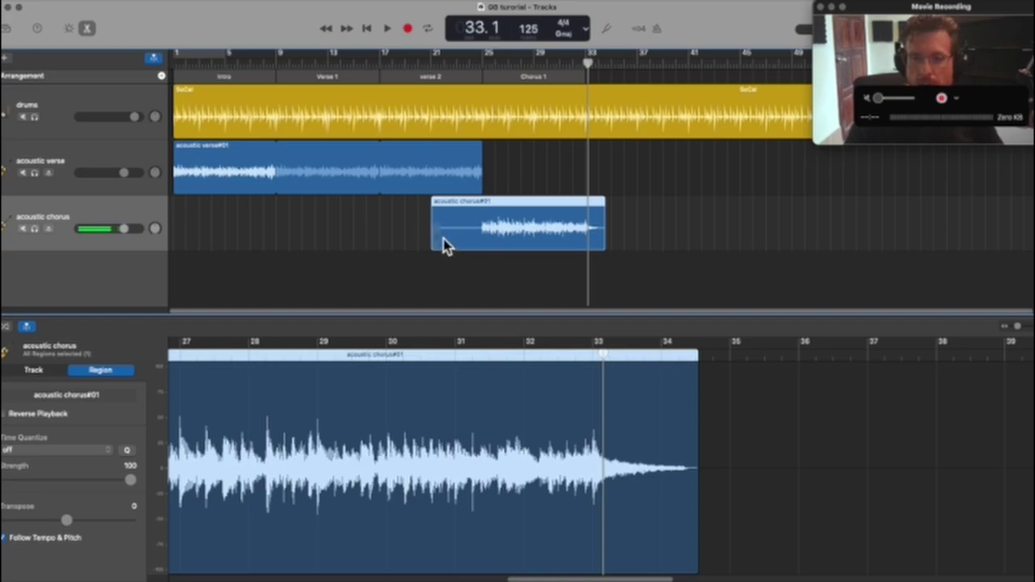
Step: Trim the silent start of the acoustic chorus region to just before bar 25 and play the transition from verse 2
drag(448, 241, 477, 235)
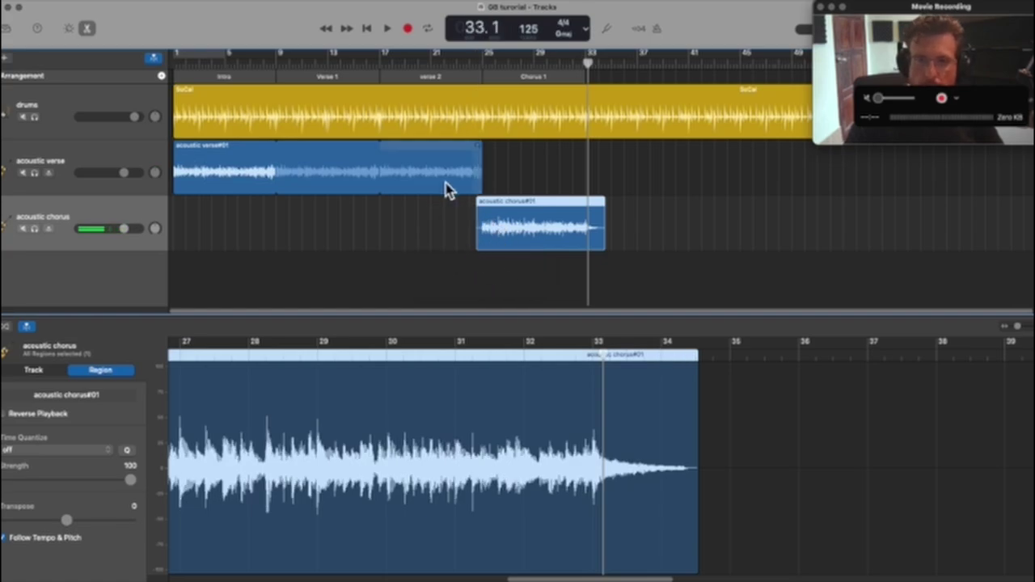
click(464, 58)
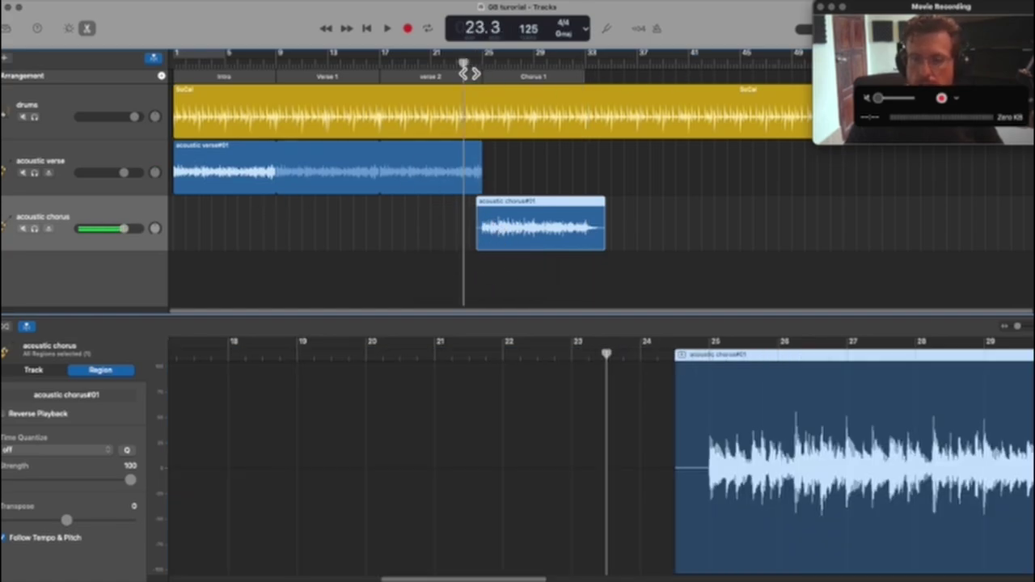
key(space)
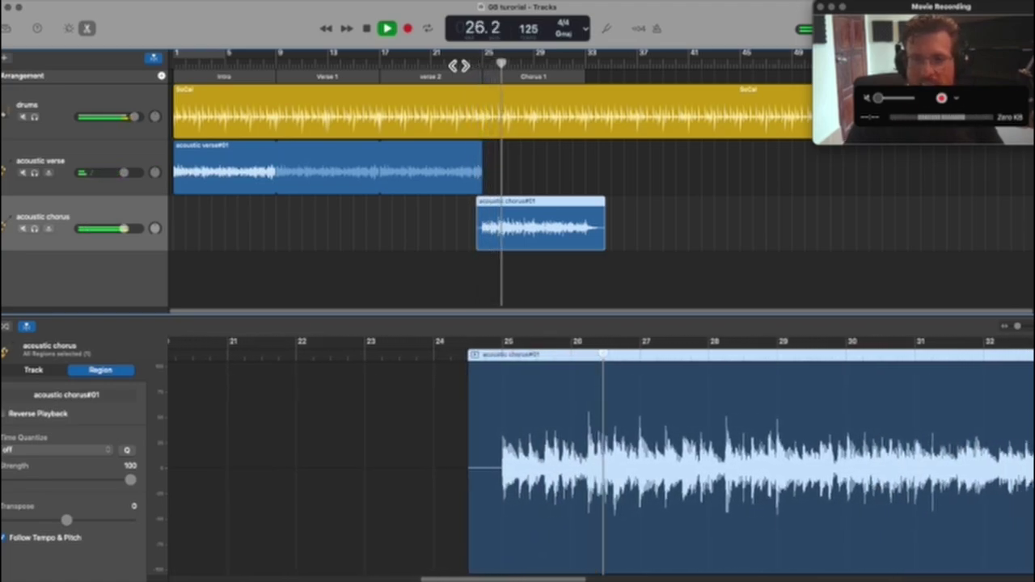
key(space)
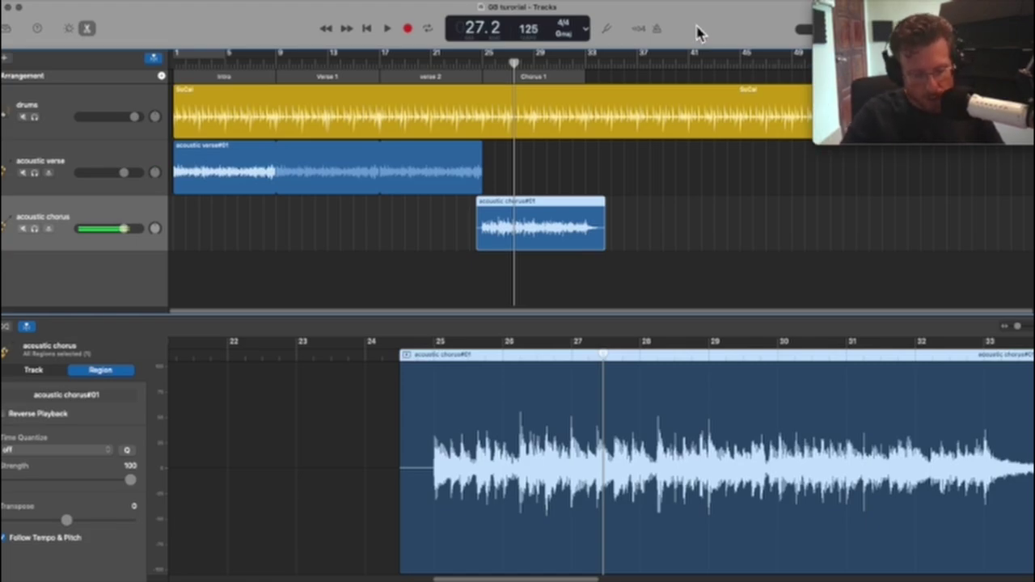
Step: Add an arrangement section from bar 33 to 41 after Chorus 1, set it to Verse and rename it Verse 3
click(161, 77)
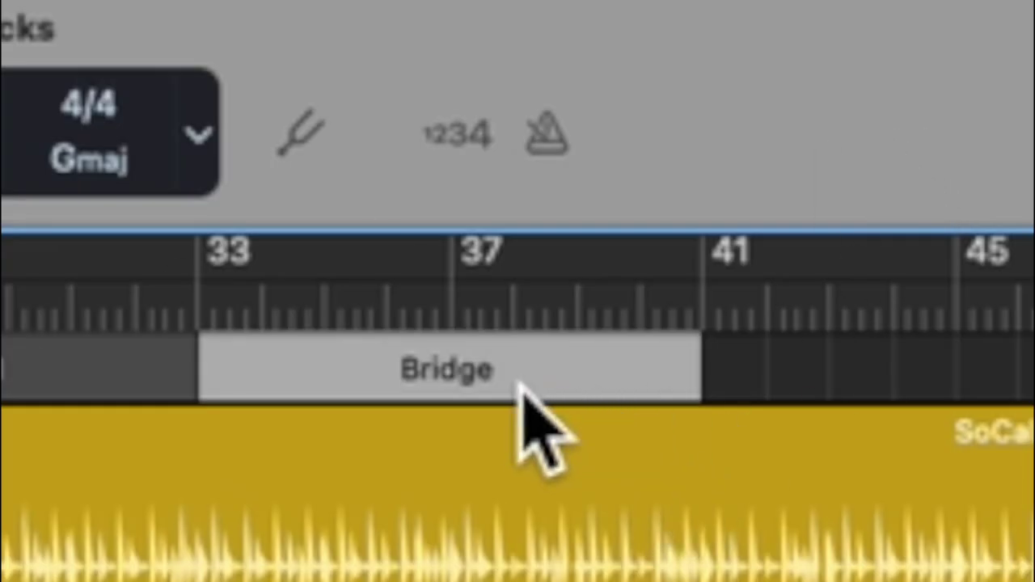
click(508, 370)
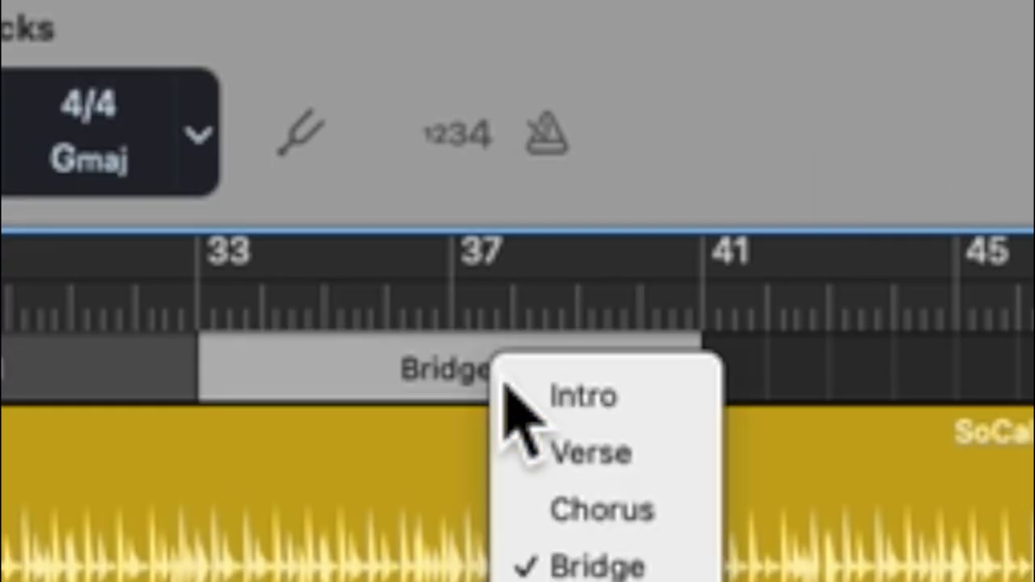
click(554, 449)
click(501, 371)
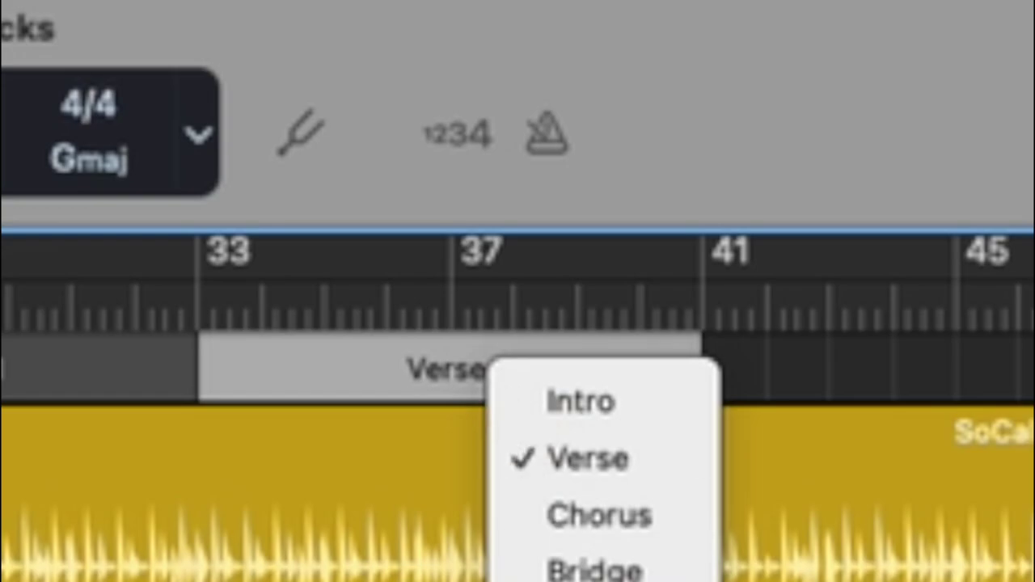
double_click(583, 356)
click(554, 371)
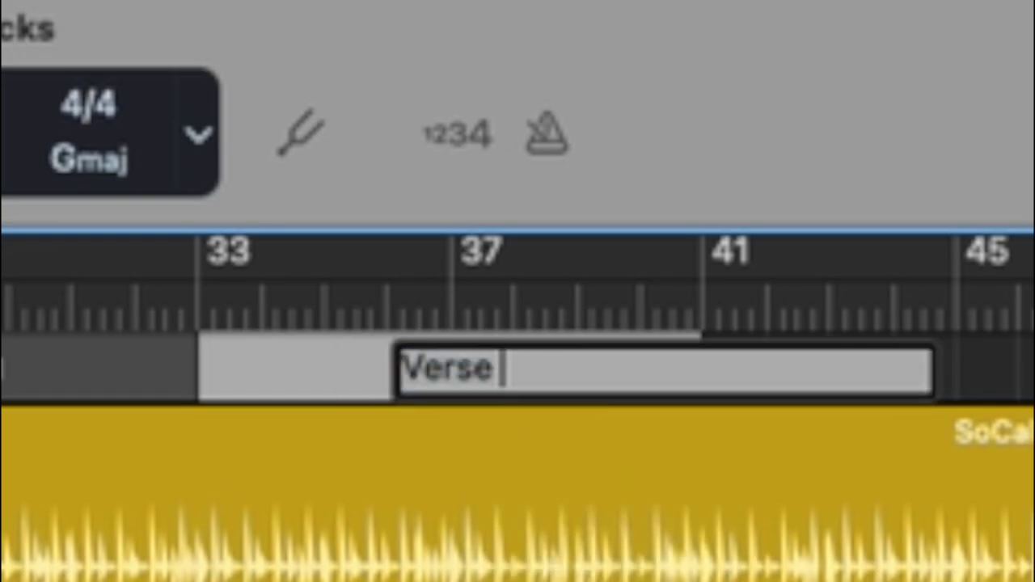
key(Return)
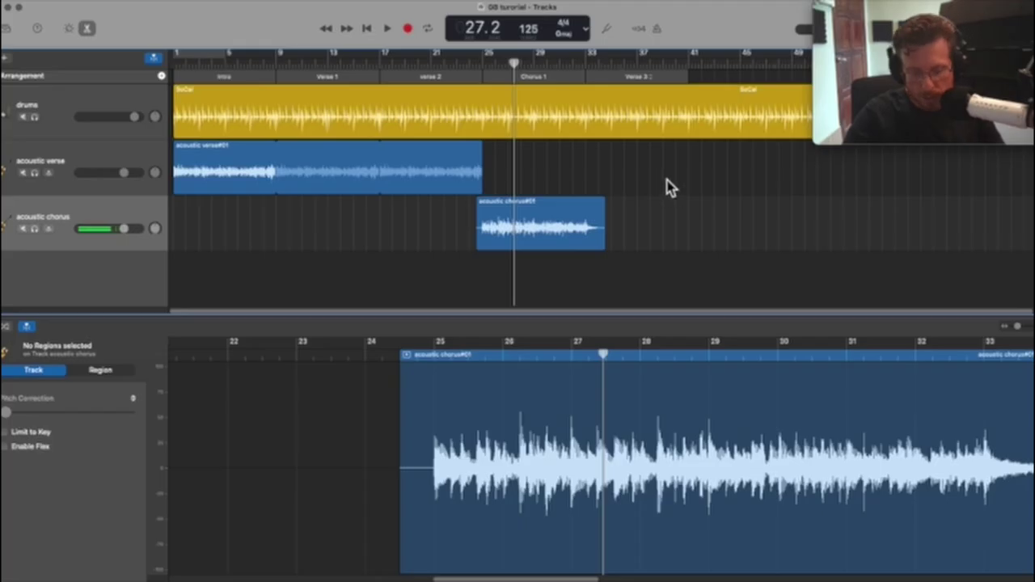
Step: Copy the acoustic verse region and paste it on the same track at bar 33, the start of Verse 3
click(320, 176)
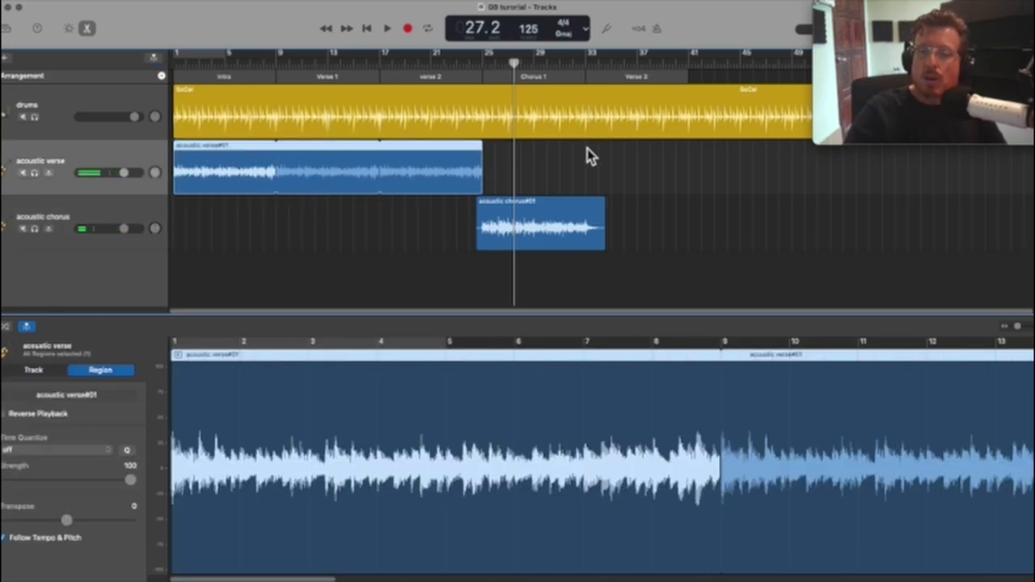
click(495, 71)
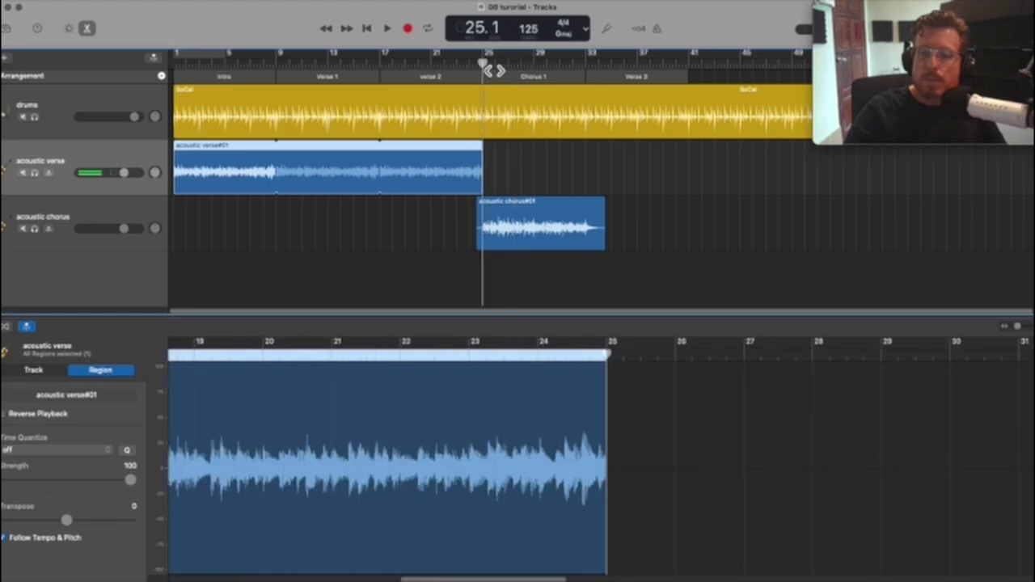
click(585, 61)
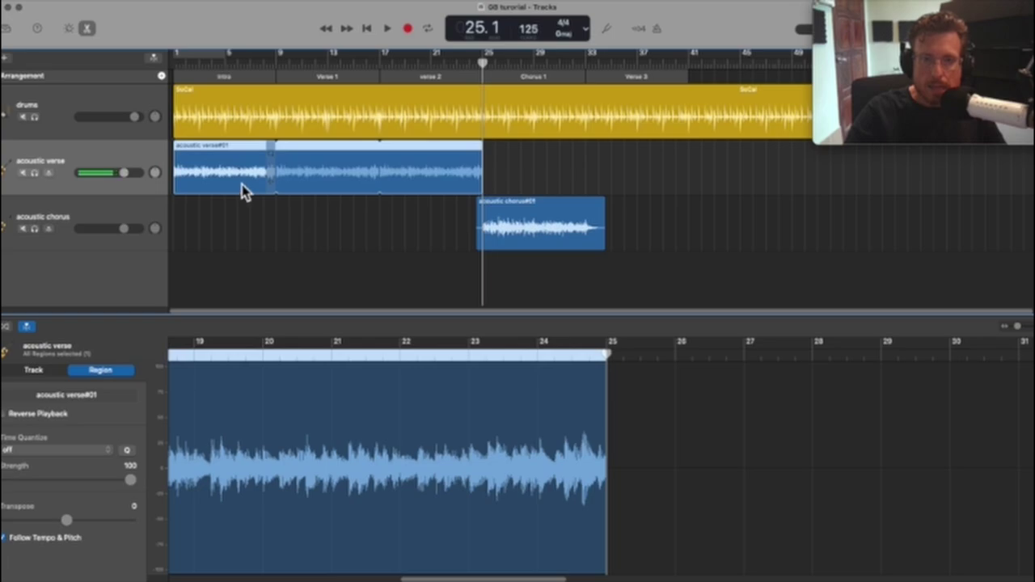
click(585, 62)
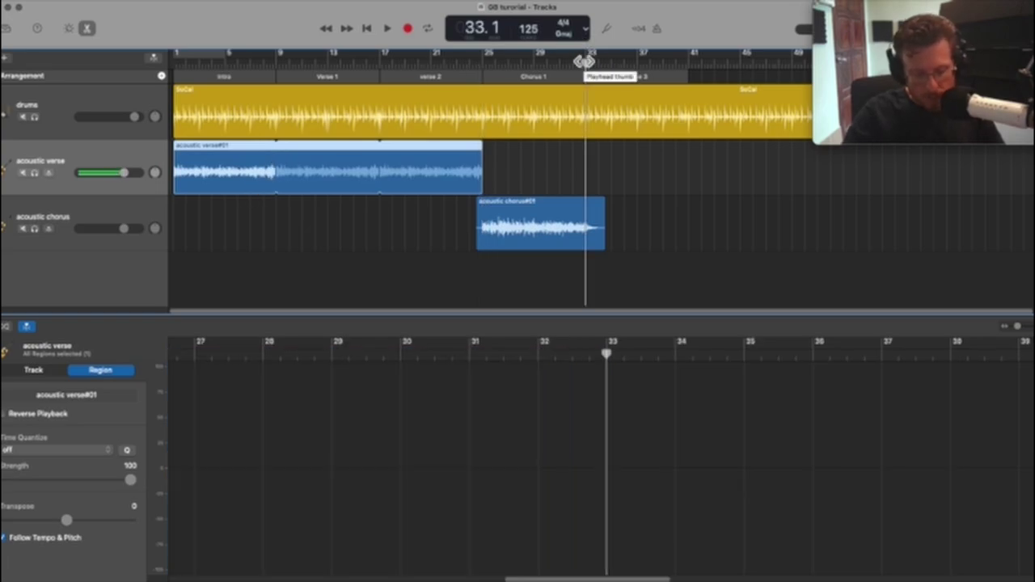
key(super+v)
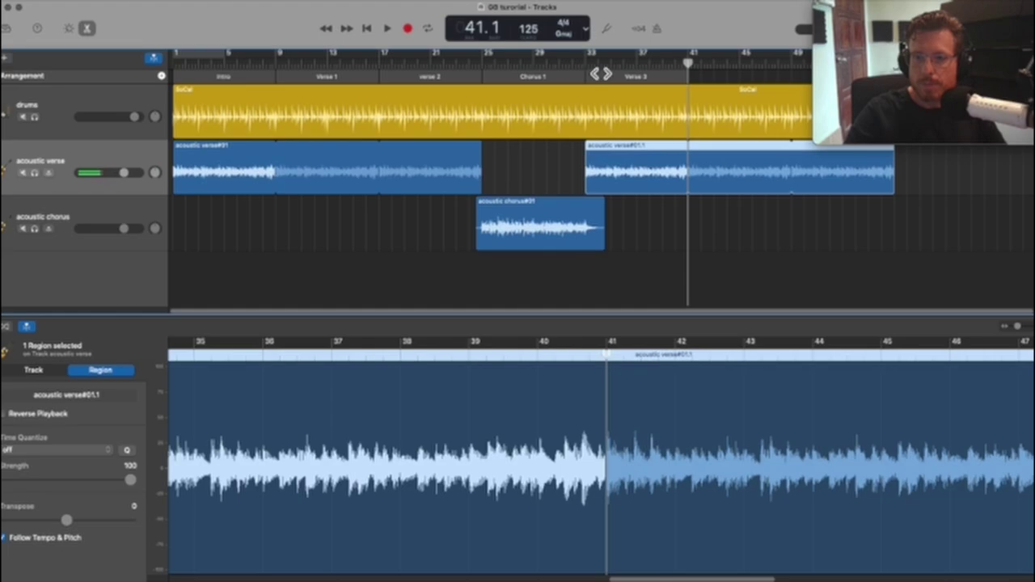
Step: Play from Chorus 1 into Verse 3 to check the transition, closing the audio editor during playback
click(548, 67)
key(space)
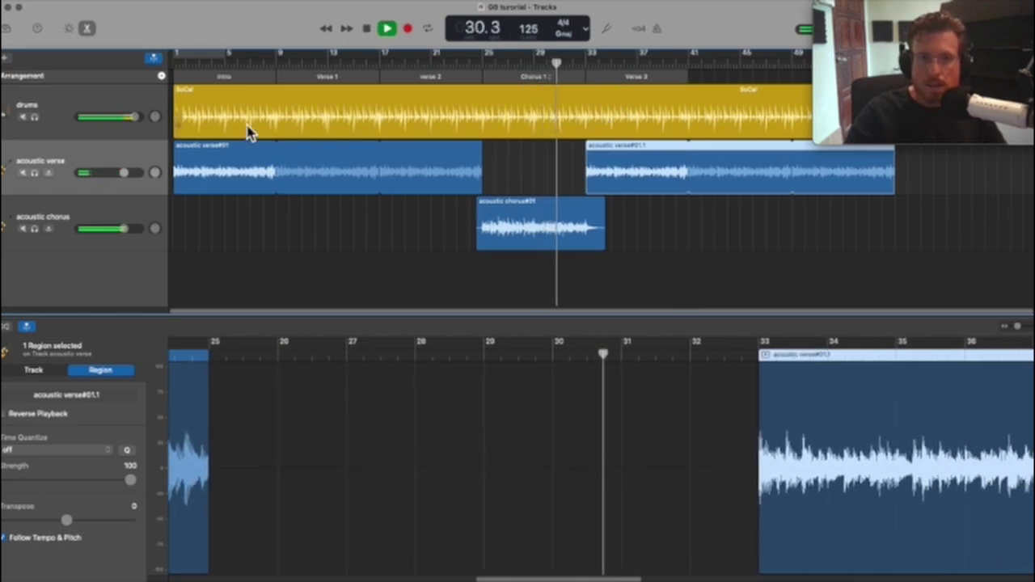
click(87, 30)
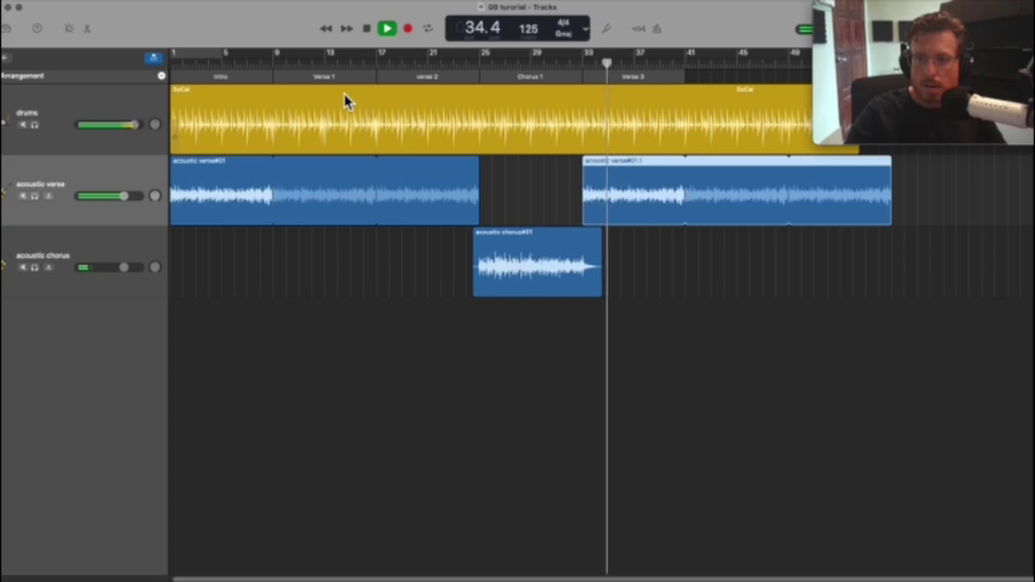
key(space)
Step: Shorten the copied verse region to end at bar 41 and trim the acoustic chorus region to bars 25 to 33
drag(892, 175, 700, 175)
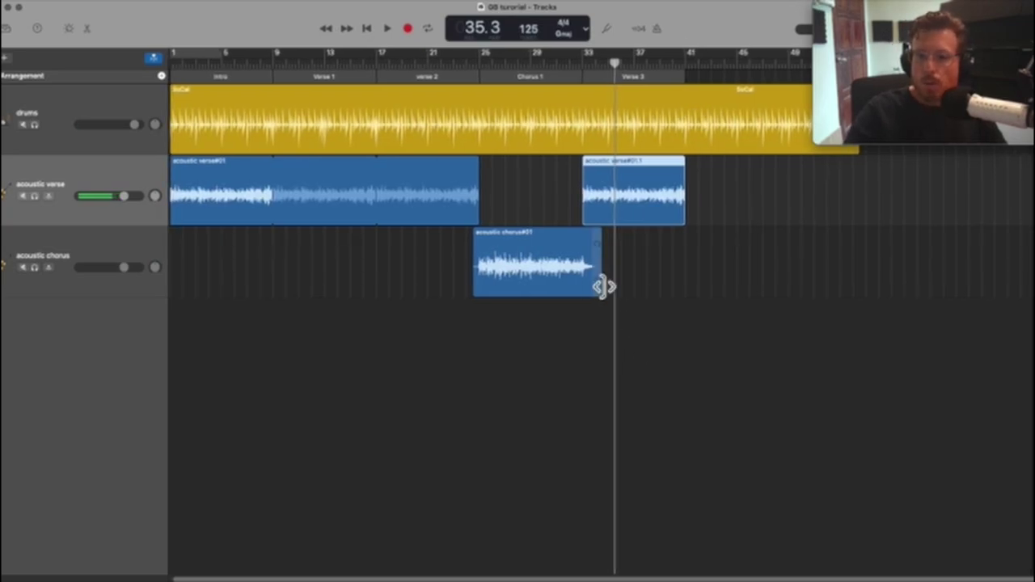
drag(611, 263, 581, 285)
drag(483, 279, 485, 273)
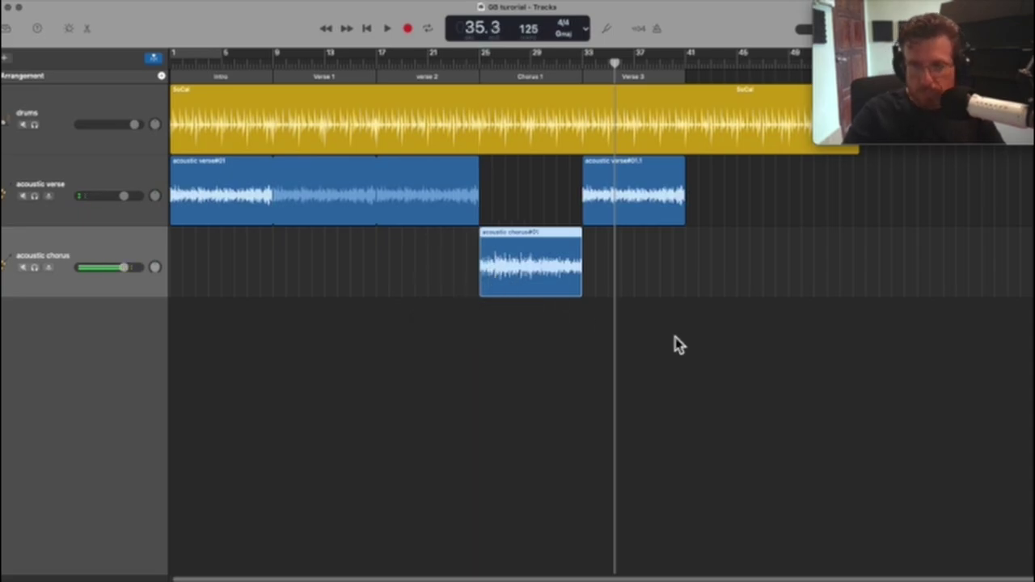
Step: Add a chorus arrangement section from bar 41 to 49 after Verse 3 and rename it Chorus 2
click(162, 77)
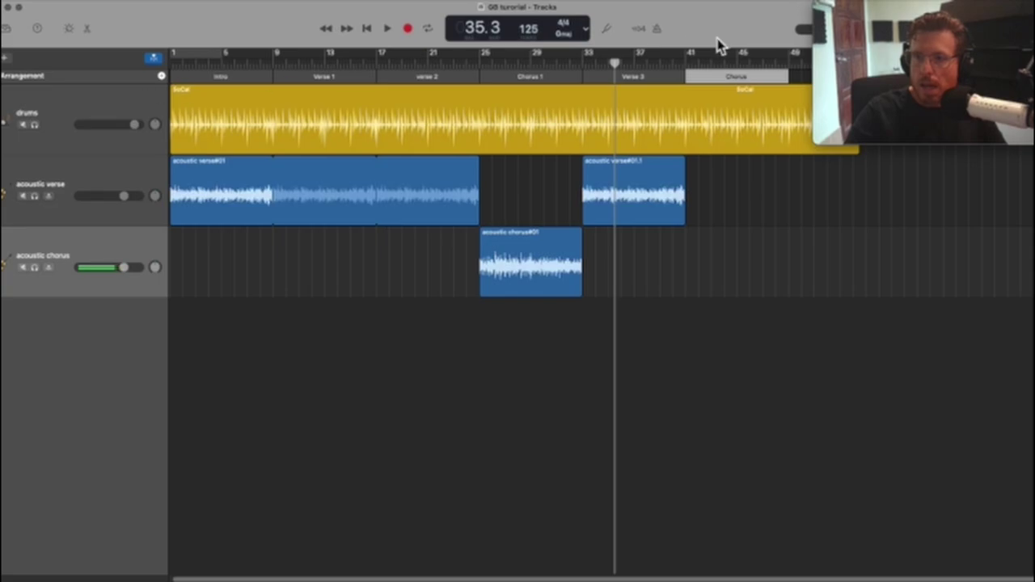
click(750, 77)
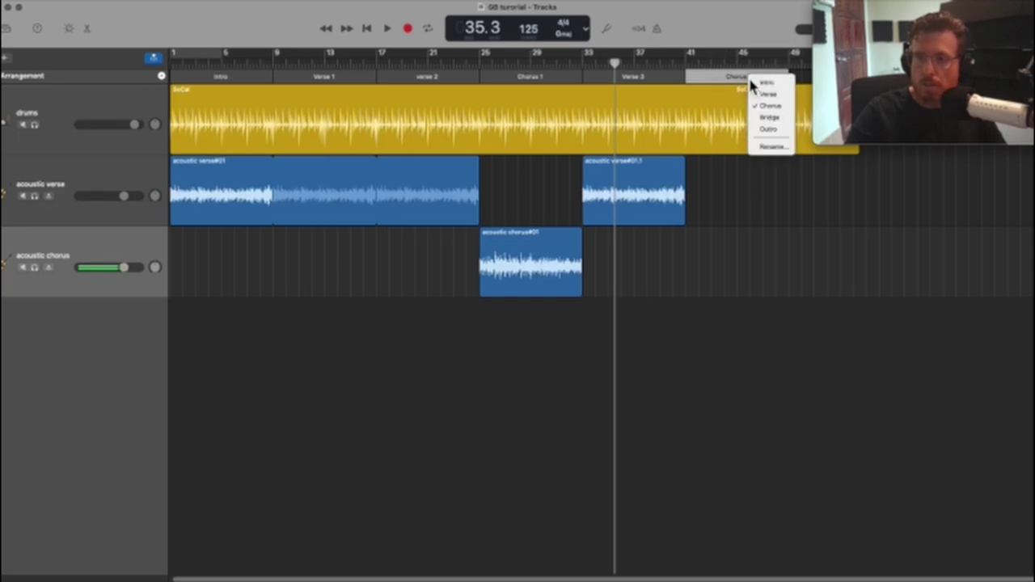
click(770, 148)
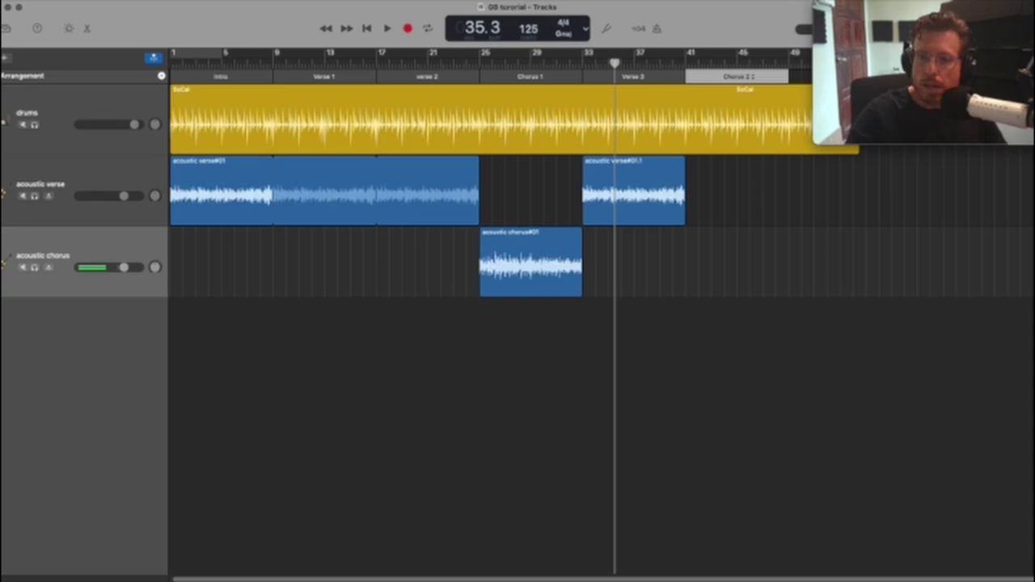
Step: Copy the acoustic chorus region and paste it on its track at bar 41, the start of Chorus 2
click(536, 269)
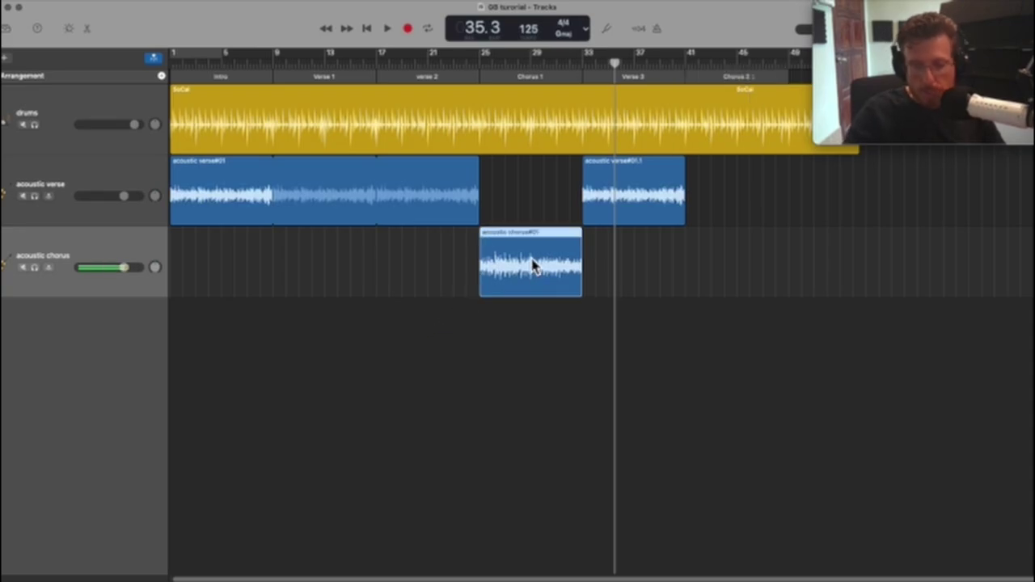
click(697, 71)
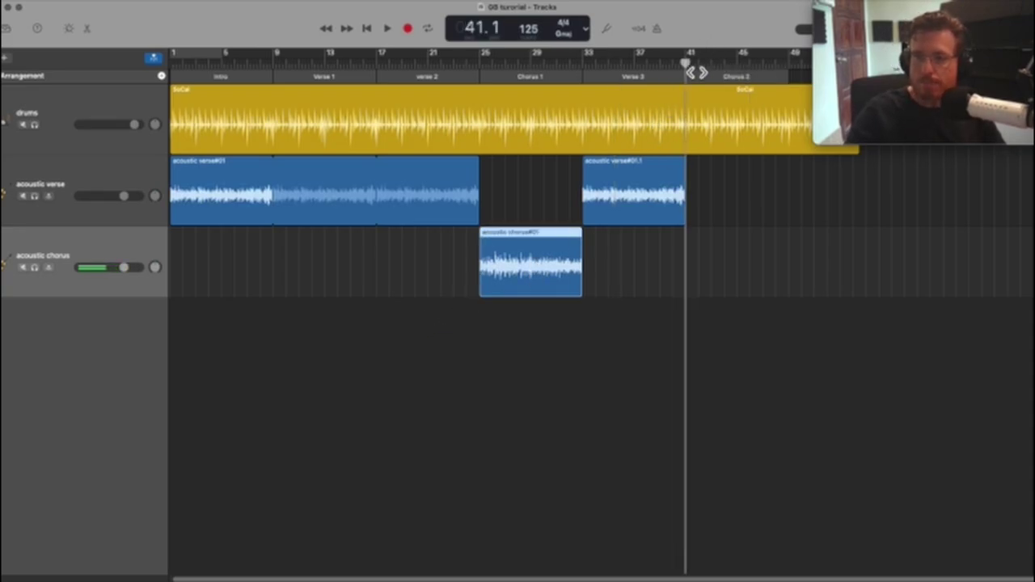
key(super+v)
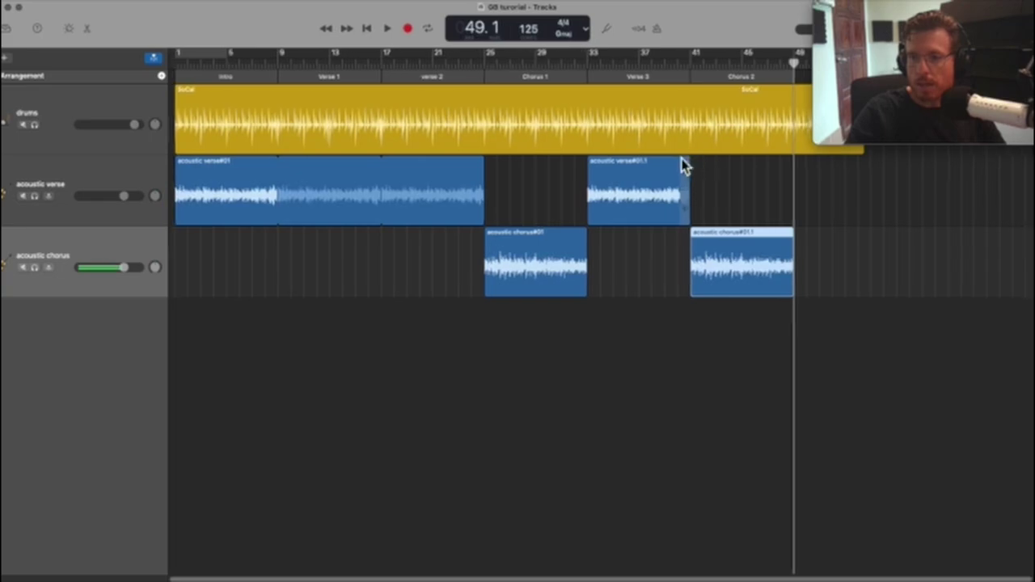
Step: Play the song from the beginning, soloing and unsoloing the acoustic verse track and the drums track in turn
click(368, 30)
key(space)
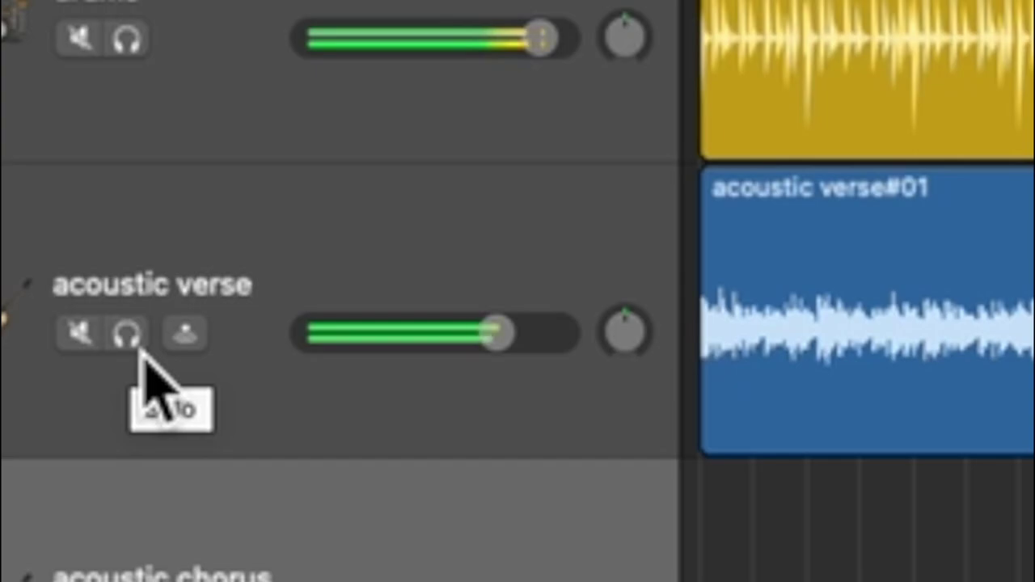
click(127, 333)
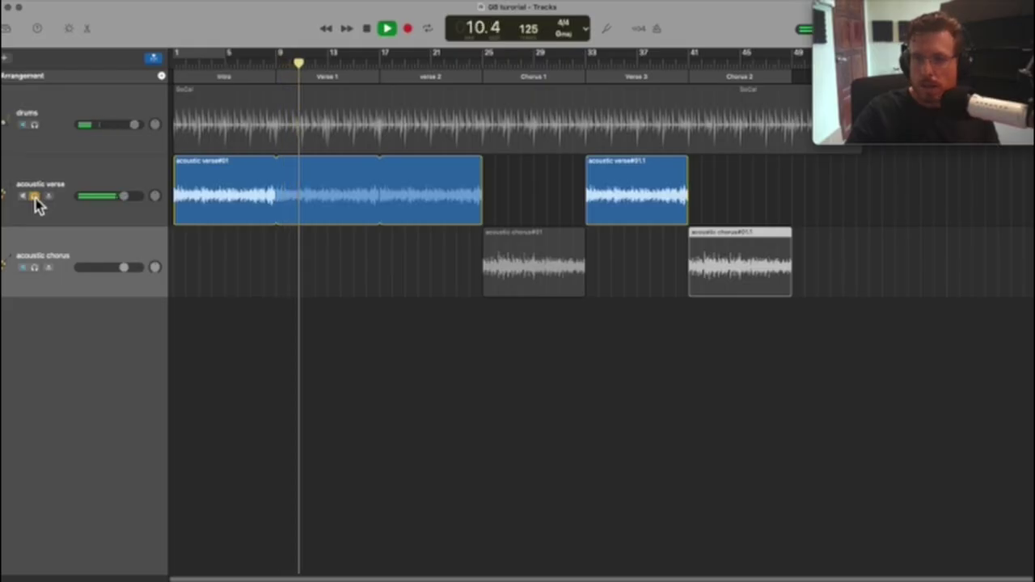
click(34, 198)
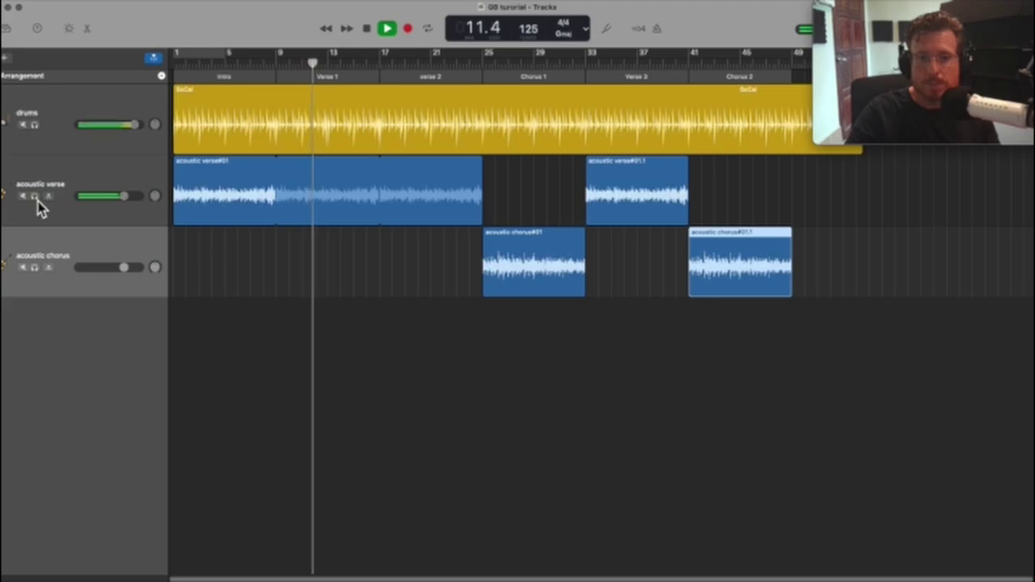
click(35, 127)
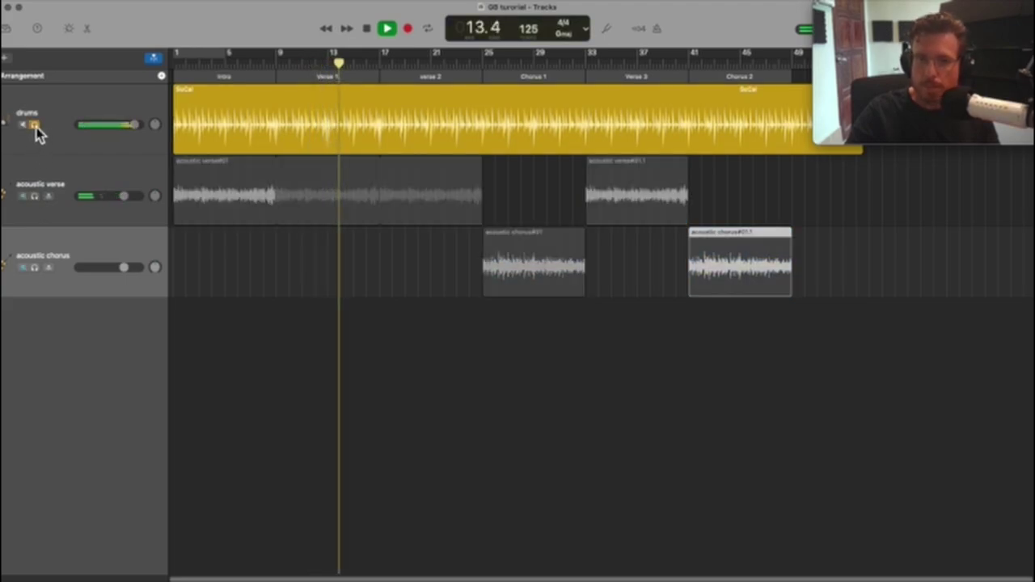
click(35, 127)
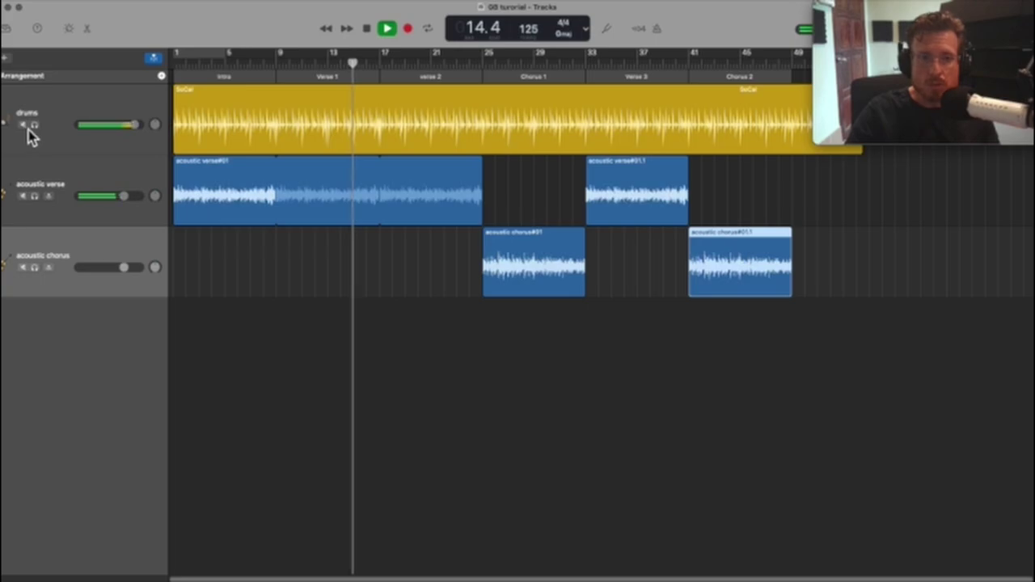
Step: Mute and unmute the drums track and the acoustic verse track in turn during playback
click(23, 126)
click(23, 127)
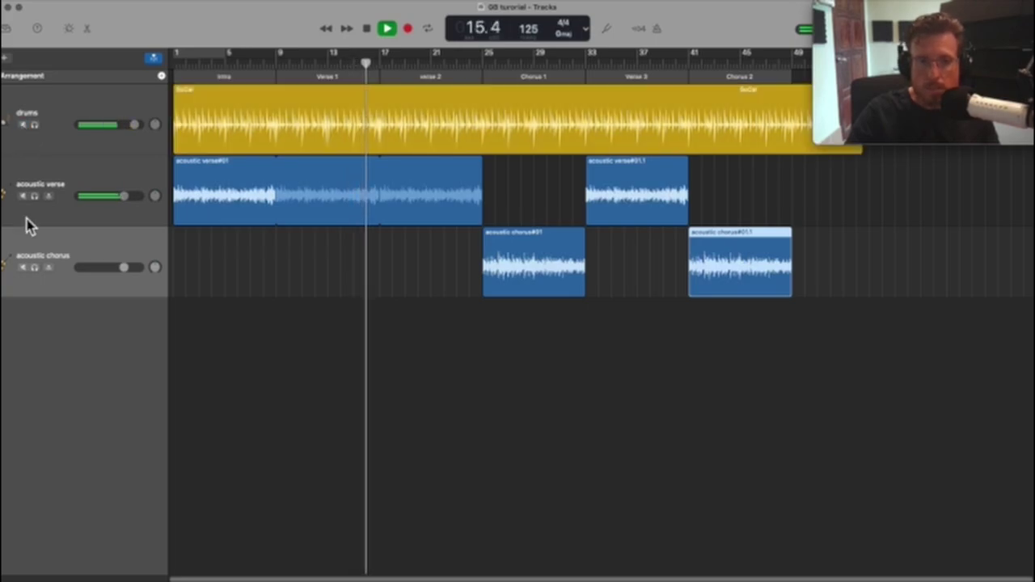
click(23, 196)
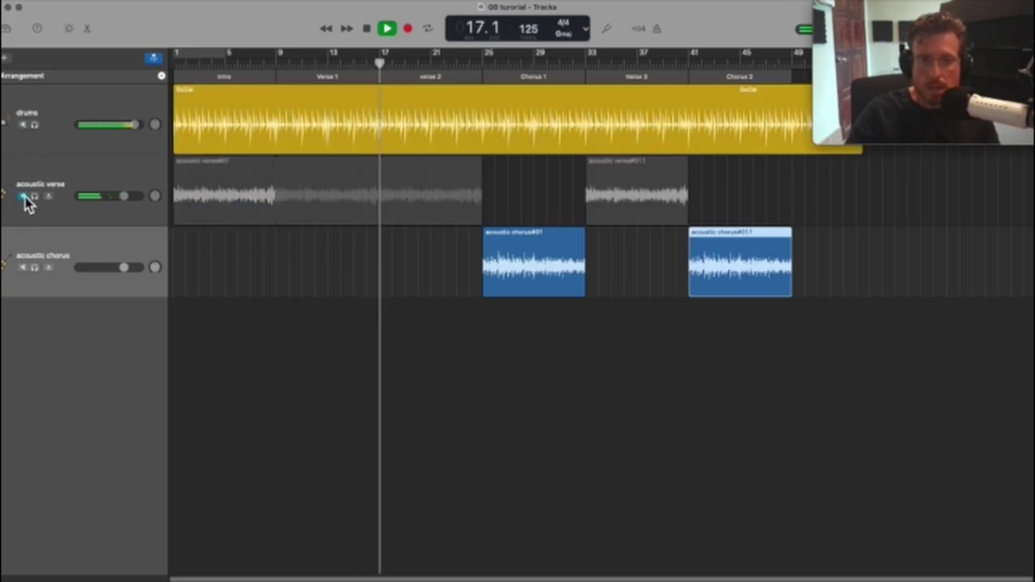
click(23, 196)
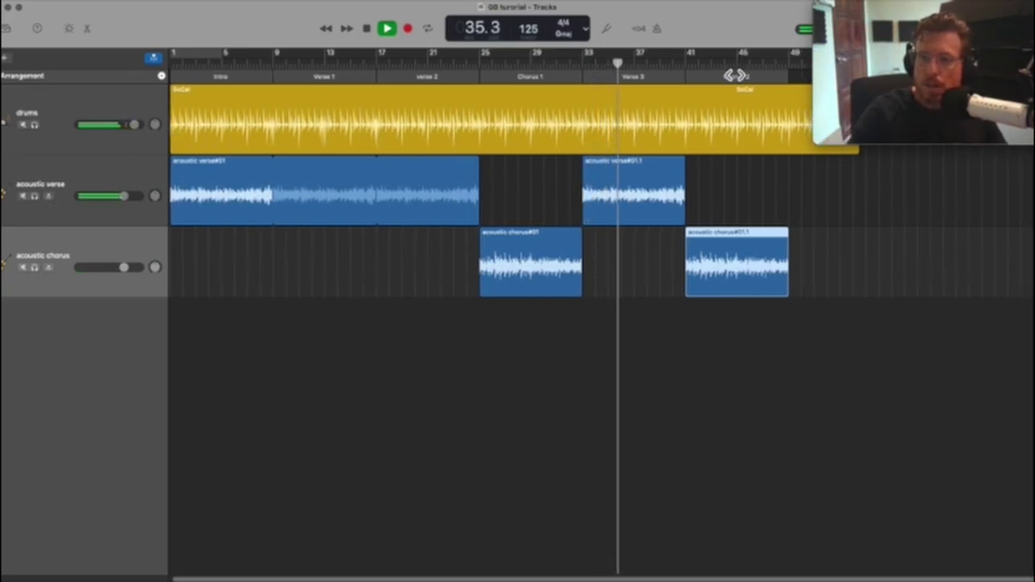
Step: Skip playback ahead within Verse 3, listen through Chorus 2 and stop just after bar 49
click(662, 63)
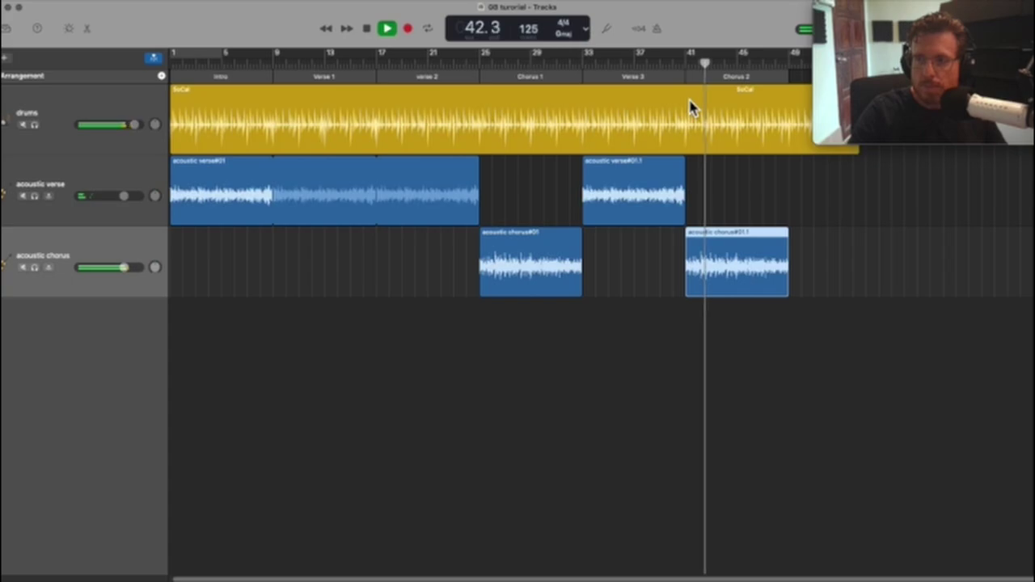
scroll(692, 109, left, 1)
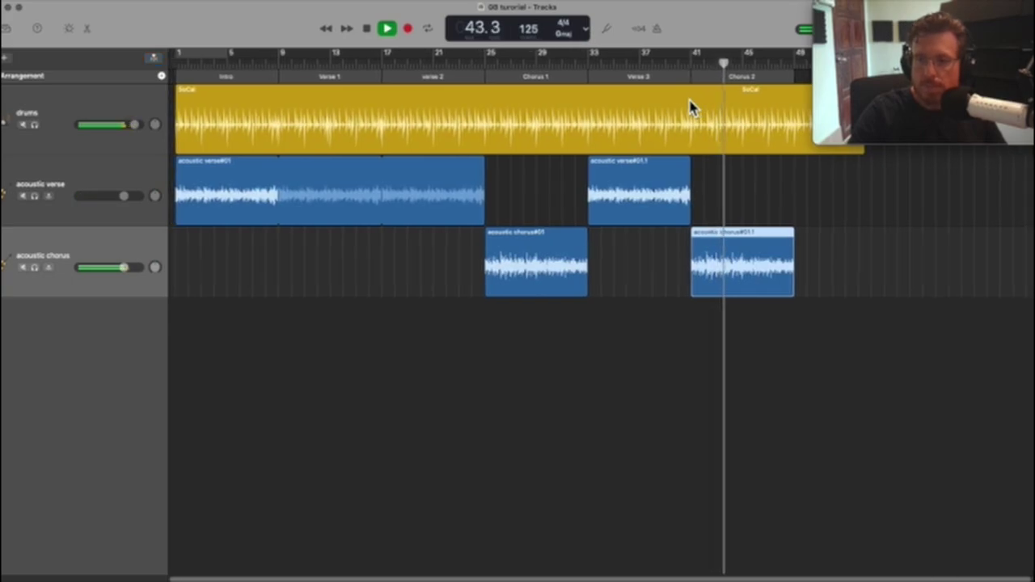
scroll(691, 109, right, 1)
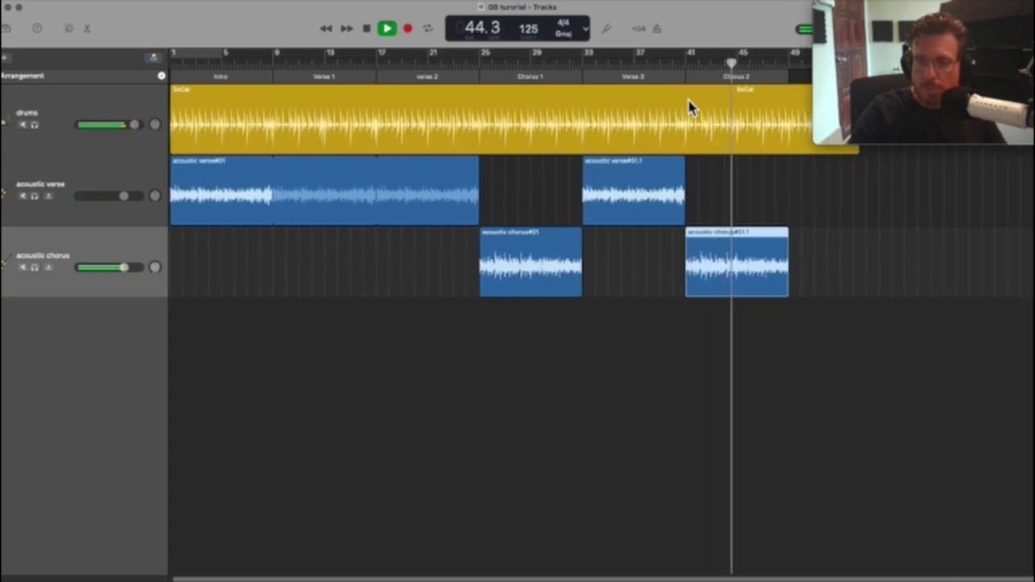
scroll(693, 111, right, 1)
scroll(693, 111, left, 1)
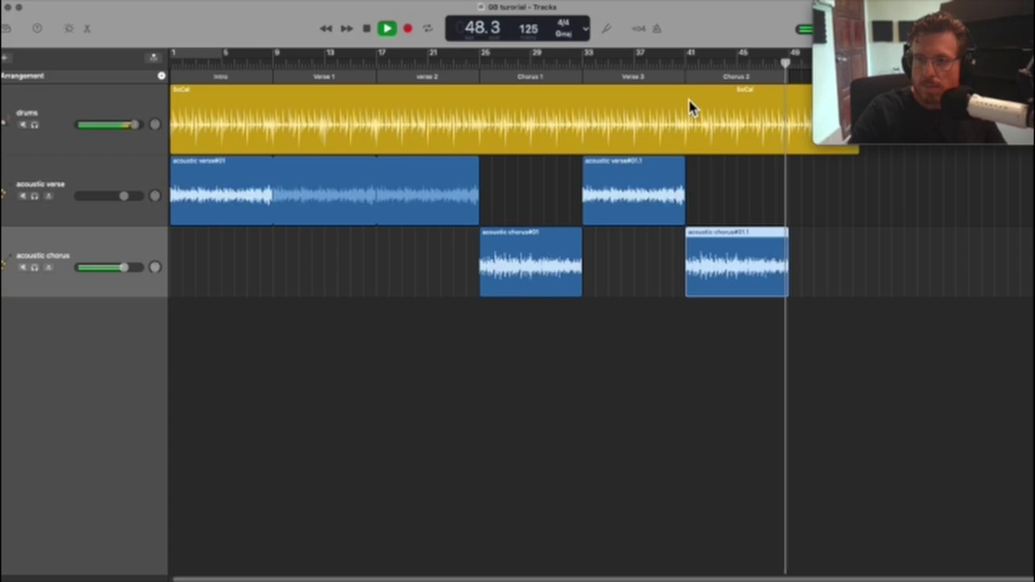
key(space)
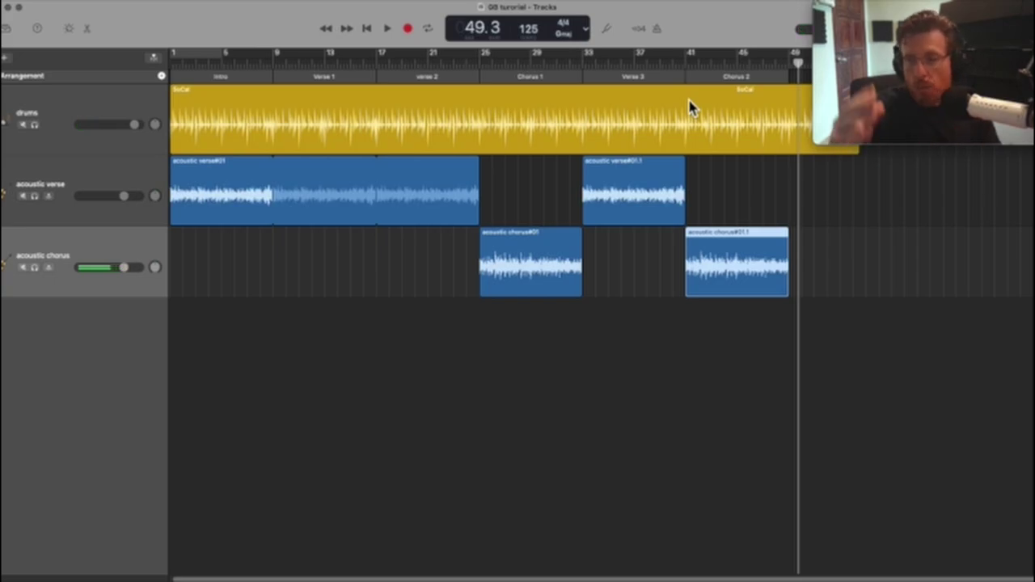
Step: Assign the bright green track color to the drums track
click(124, 99)
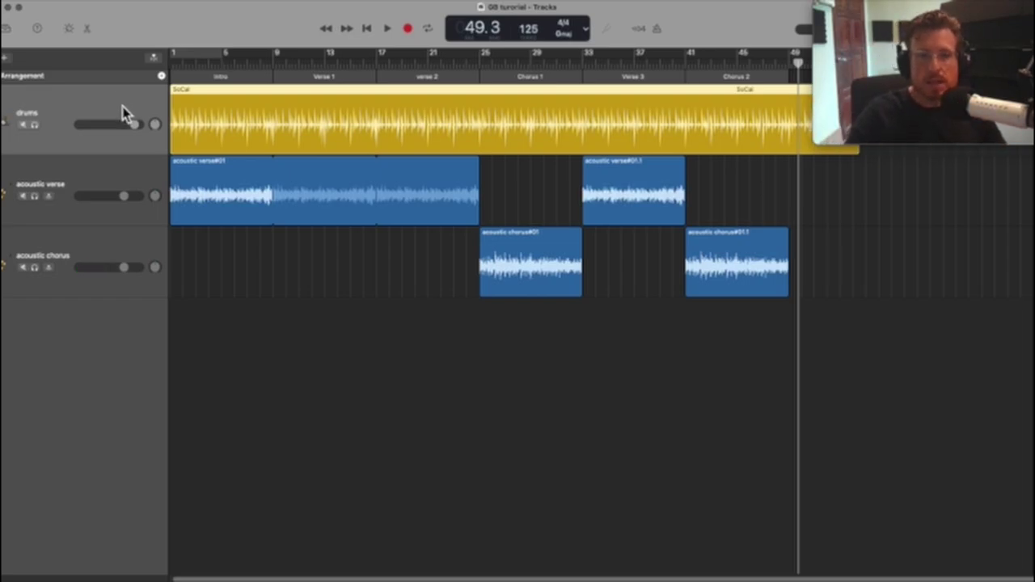
right_click(119, 110)
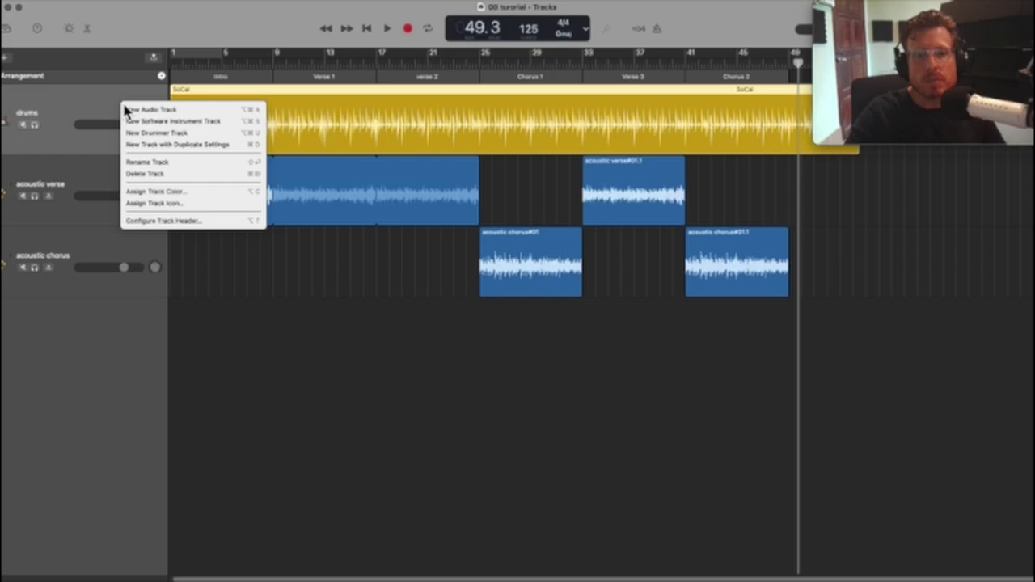
click(182, 193)
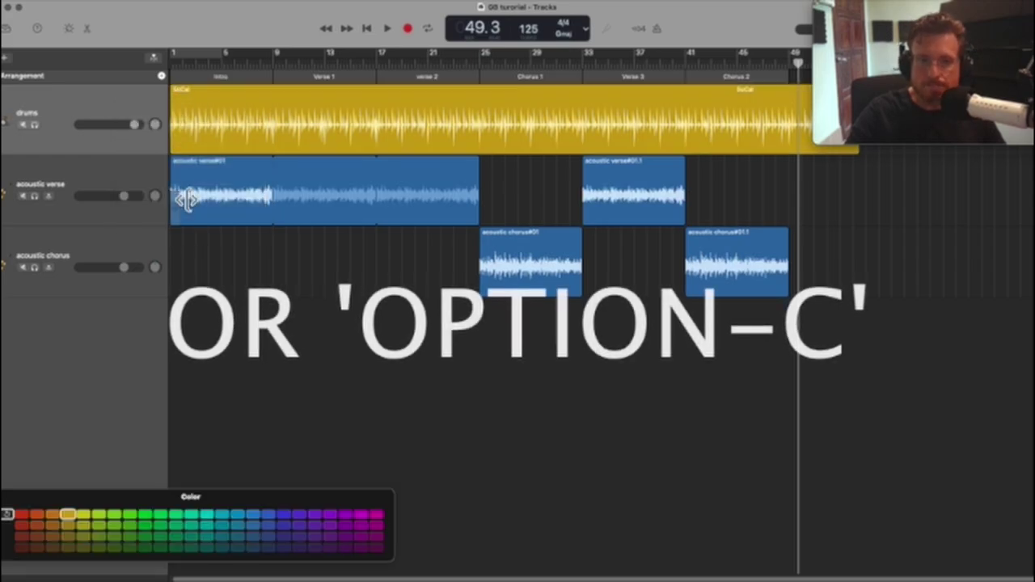
click(146, 517)
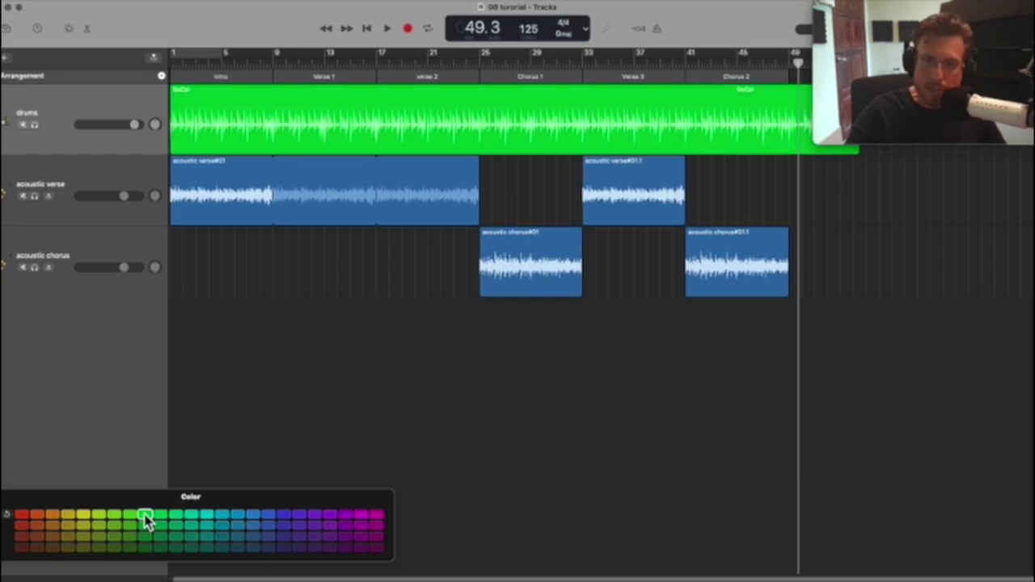
Step: Color the acoustic verse track, trying yellow and settling on the golden shade
click(117, 186)
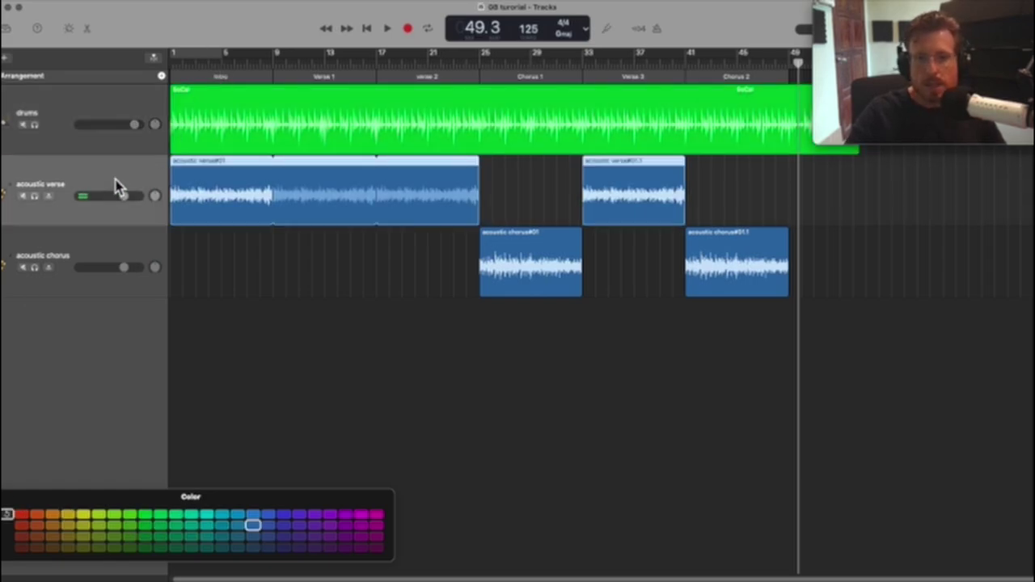
click(85, 515)
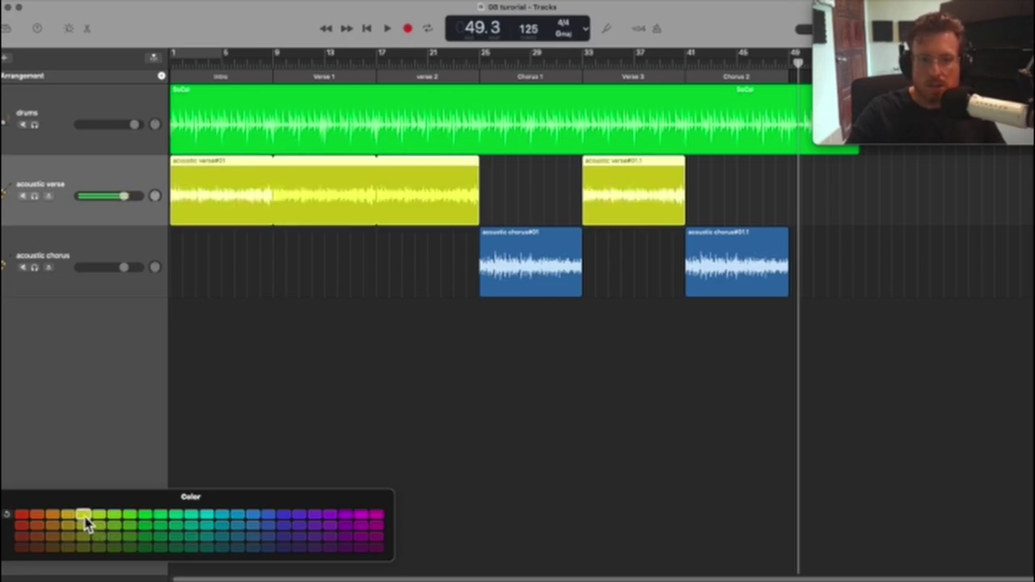
click(69, 517)
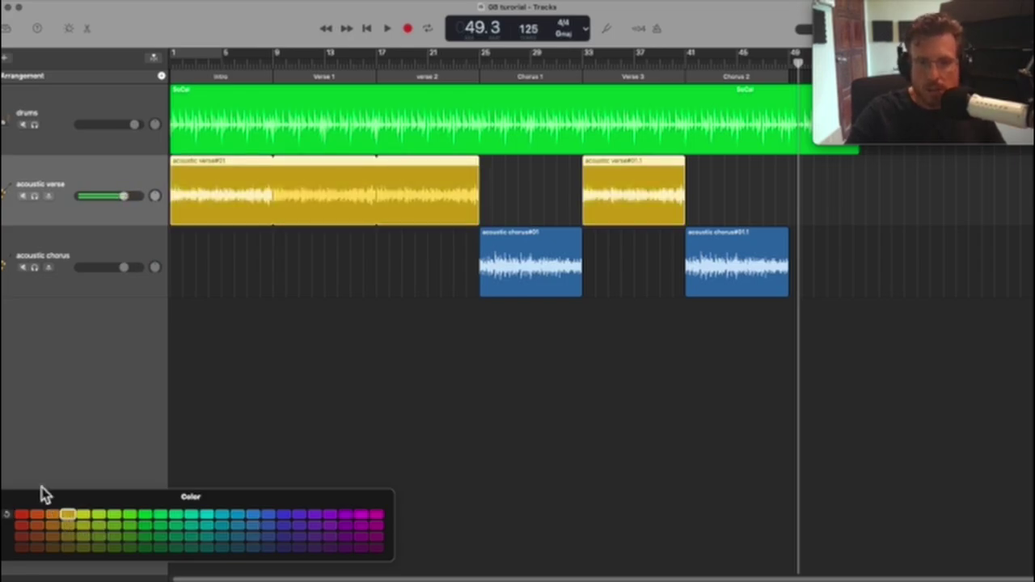
Step: Color the acoustic chorus track purple and close the color palette
click(117, 261)
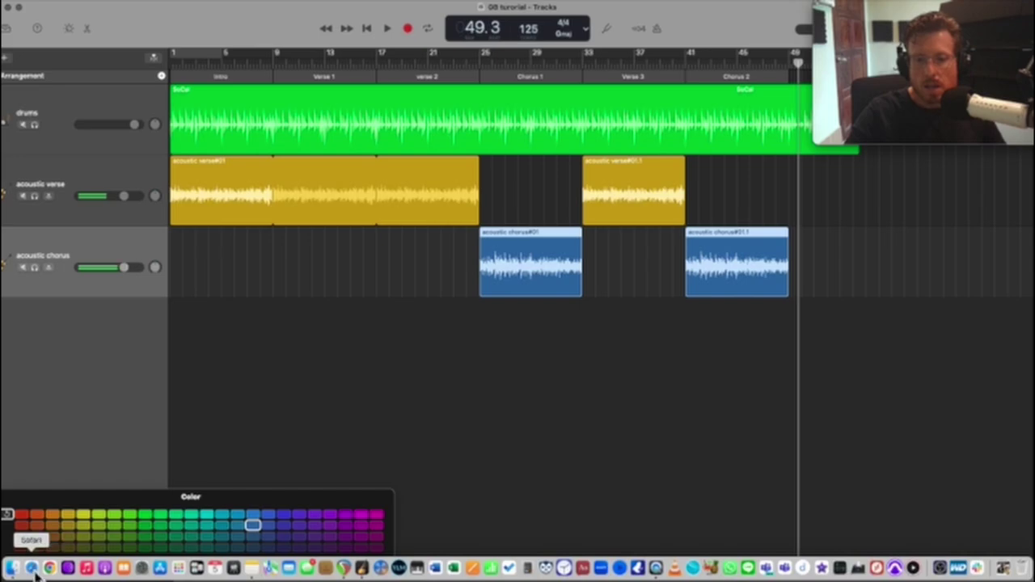
click(346, 527)
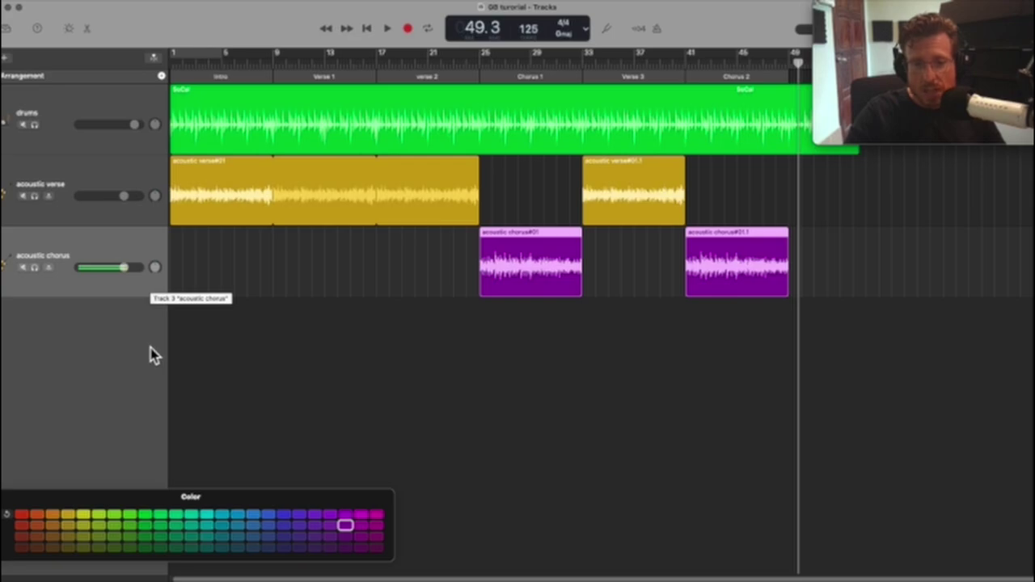
click(6, 496)
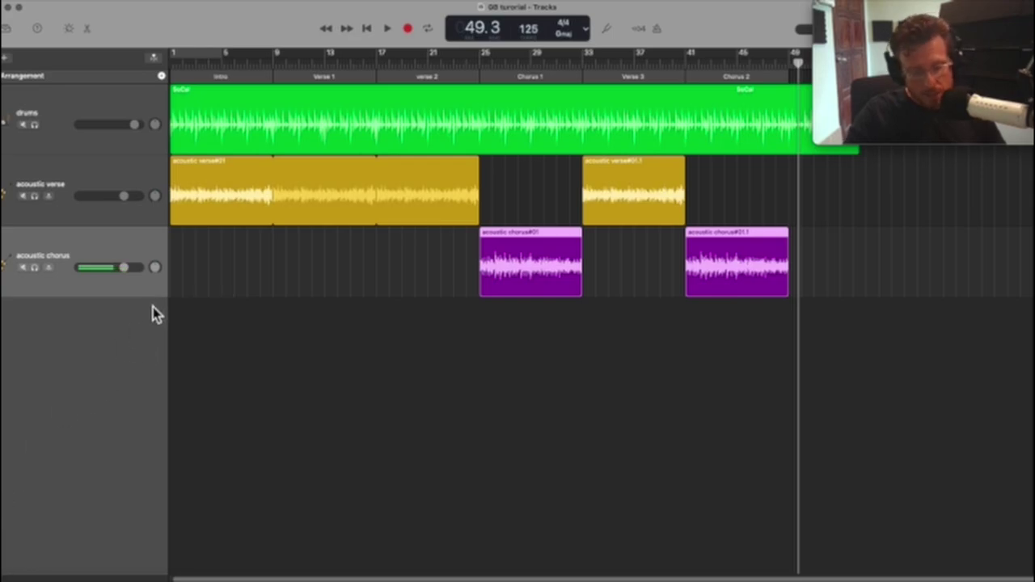